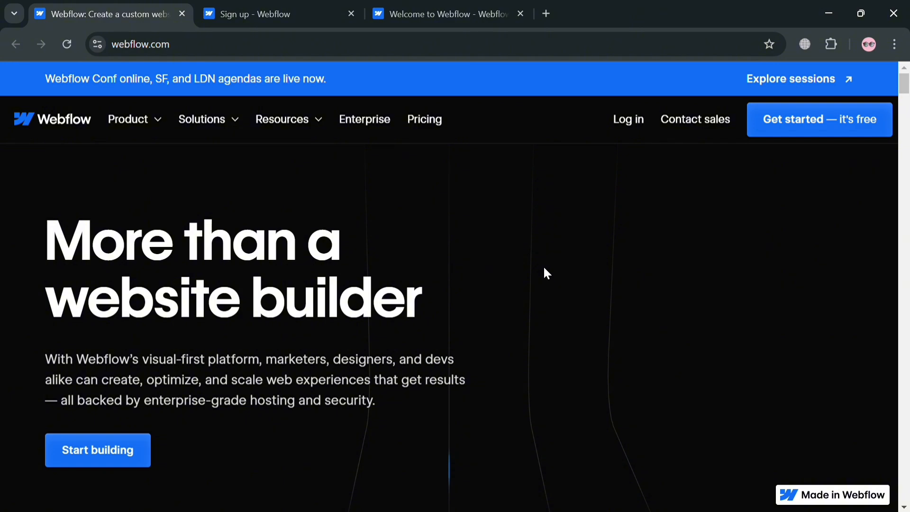
- Look through the Webflow homepage's sections on design tools, CMS, apps, SEO, localization and enterprise features
{"action": "scroll", "coordinate": [544, 270], "scroll_direction": "down", "scroll_amount": 5}
{"action": "scroll", "coordinate": [544, 270], "scroll_direction": "down", "scroll_amount": 10}
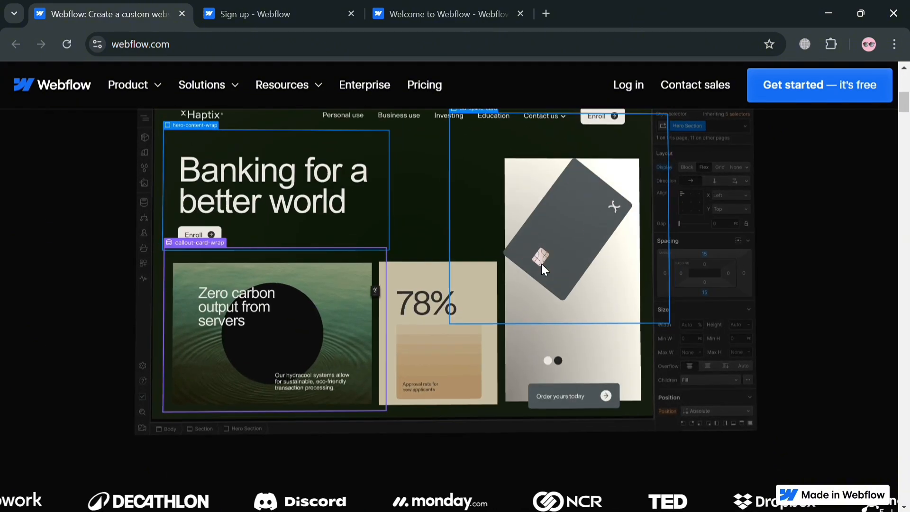
{"action": "scroll", "coordinate": [544, 269], "scroll_direction": "down", "scroll_amount": 3}
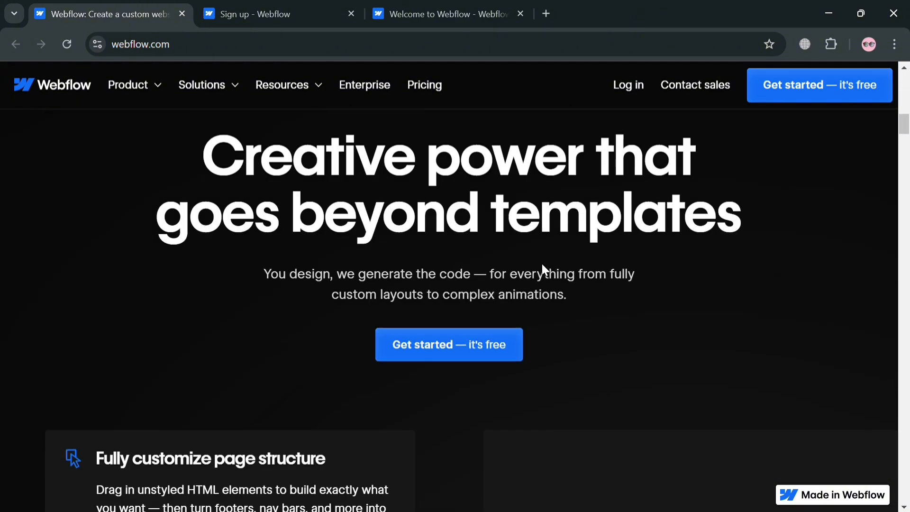
{"action": "scroll", "coordinate": [542, 264], "scroll_direction": "down", "scroll_amount": 3}
{"action": "scroll", "coordinate": [541, 262], "scroll_direction": "up", "scroll_amount": 4}
{"action": "scroll", "coordinate": [541, 263], "scroll_direction": "down", "scroll_amount": 6}
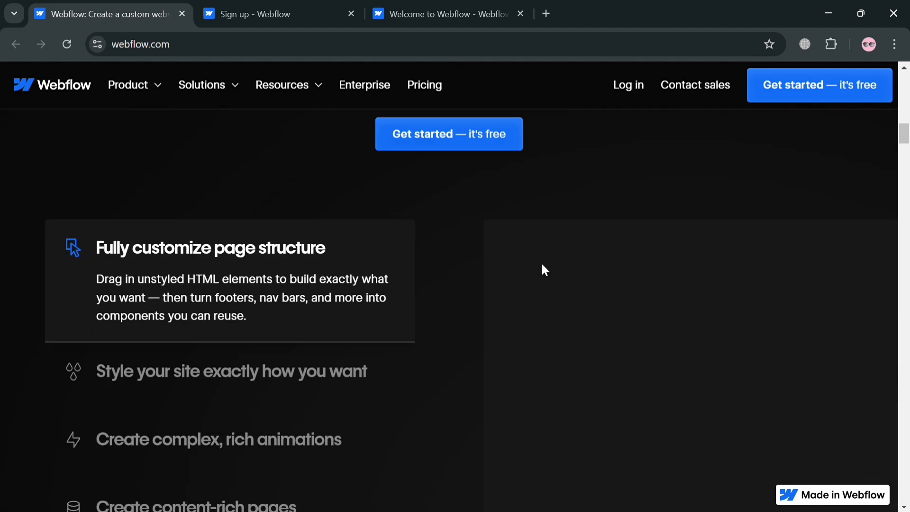
{"action": "scroll", "coordinate": [542, 265], "scroll_direction": "down", "scroll_amount": 10}
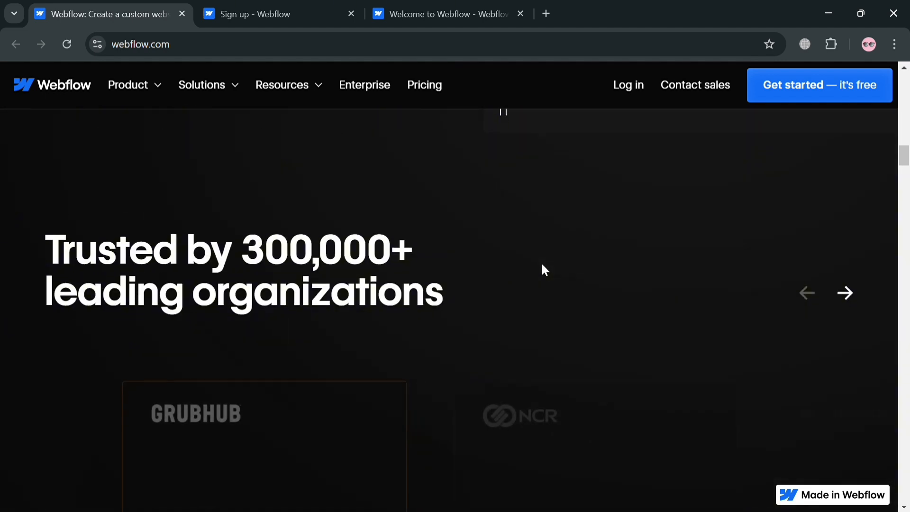
{"action": "scroll", "coordinate": [542, 264], "scroll_direction": "down", "scroll_amount": 8}
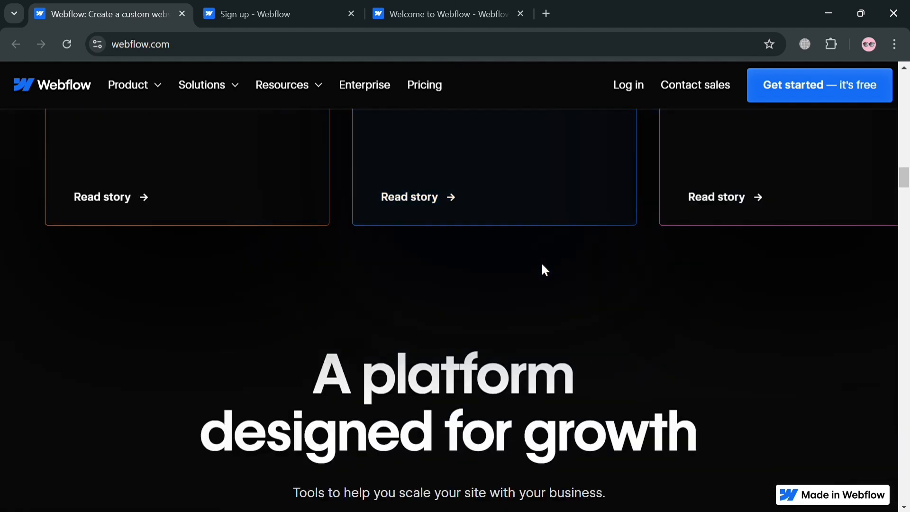
{"action": "scroll", "coordinate": [542, 266], "scroll_direction": "down", "scroll_amount": 12}
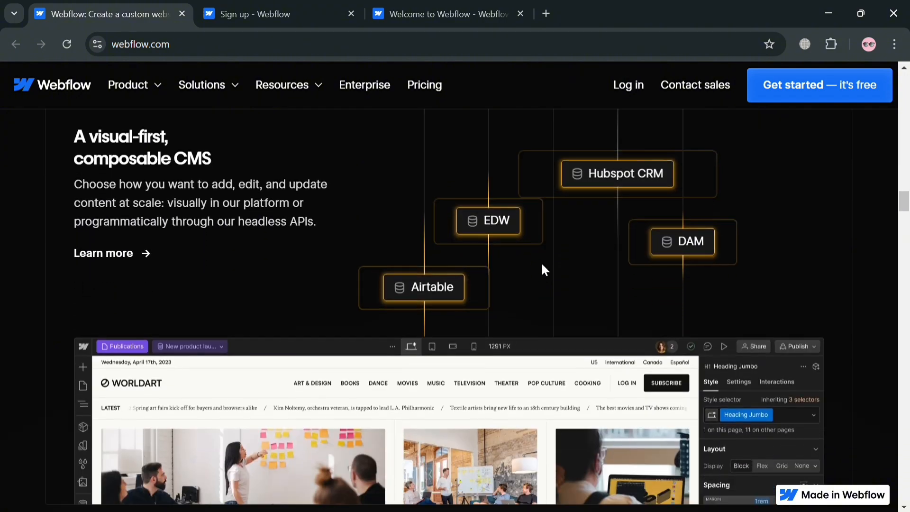
{"action": "scroll", "coordinate": [542, 265], "scroll_direction": "down", "scroll_amount": 18}
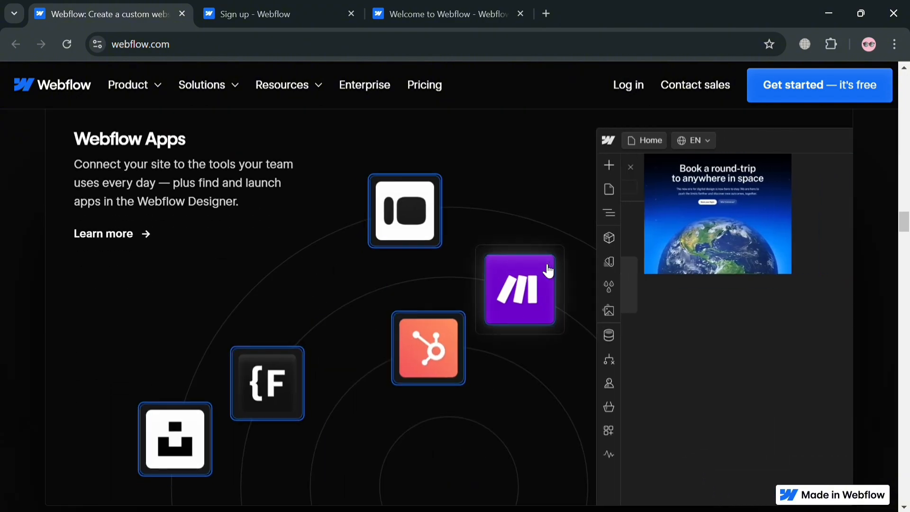
{"action": "scroll", "coordinate": [545, 263], "scroll_direction": "down", "scroll_amount": 5}
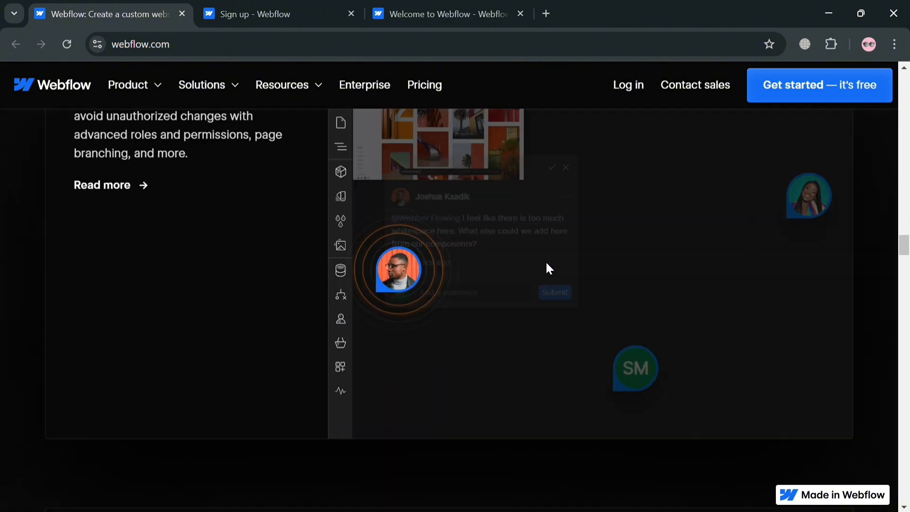
{"action": "scroll", "coordinate": [549, 268], "scroll_direction": "down", "scroll_amount": 7}
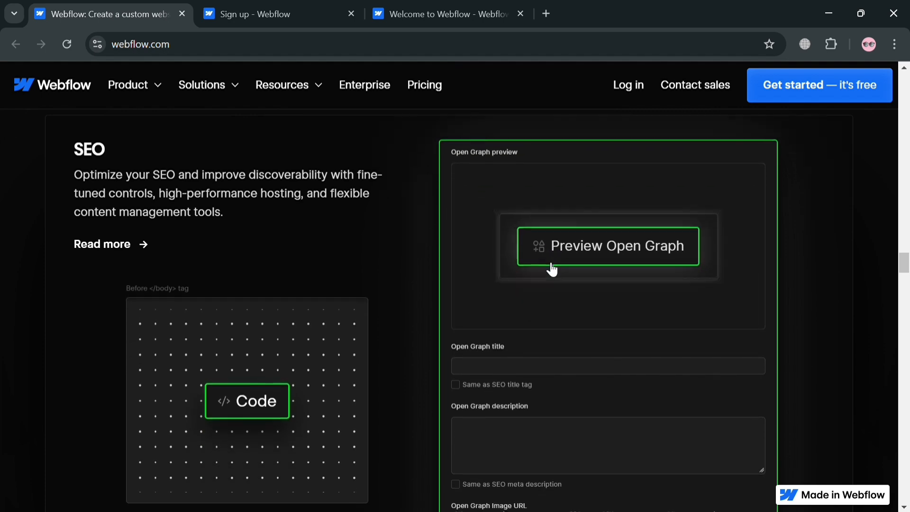
{"action": "scroll", "coordinate": [550, 268], "scroll_direction": "down", "scroll_amount": 3}
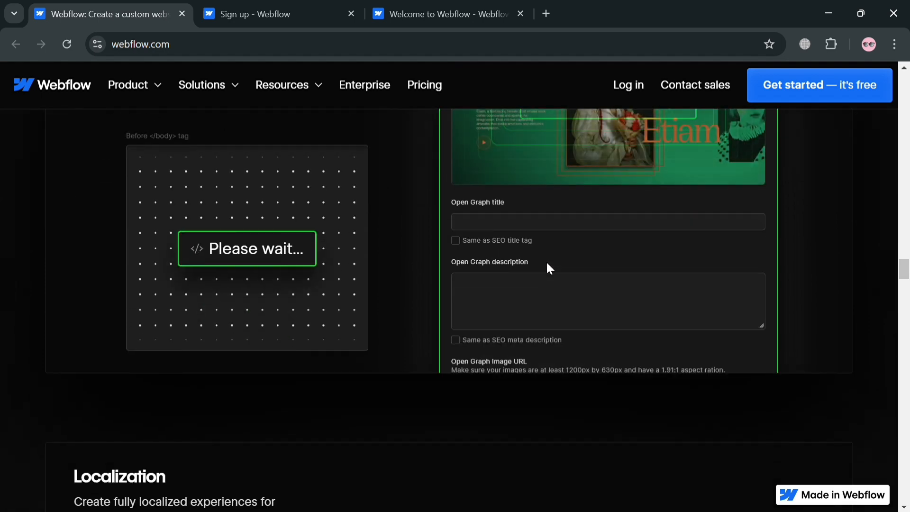
{"action": "scroll", "coordinate": [547, 266], "scroll_direction": "down", "scroll_amount": 3}
{"action": "scroll", "coordinate": [529, 305], "scroll_direction": "down", "scroll_amount": 10}
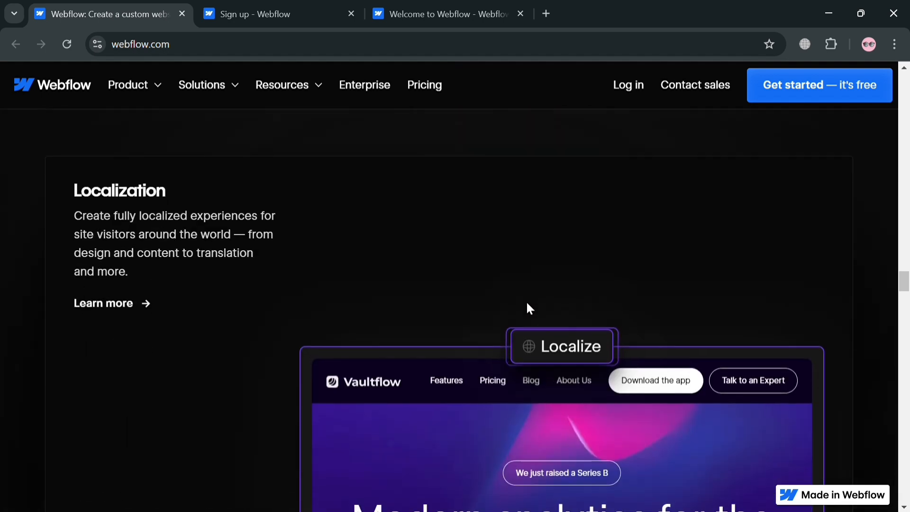
{"action": "scroll", "coordinate": [527, 303], "scroll_direction": "down", "scroll_amount": 10}
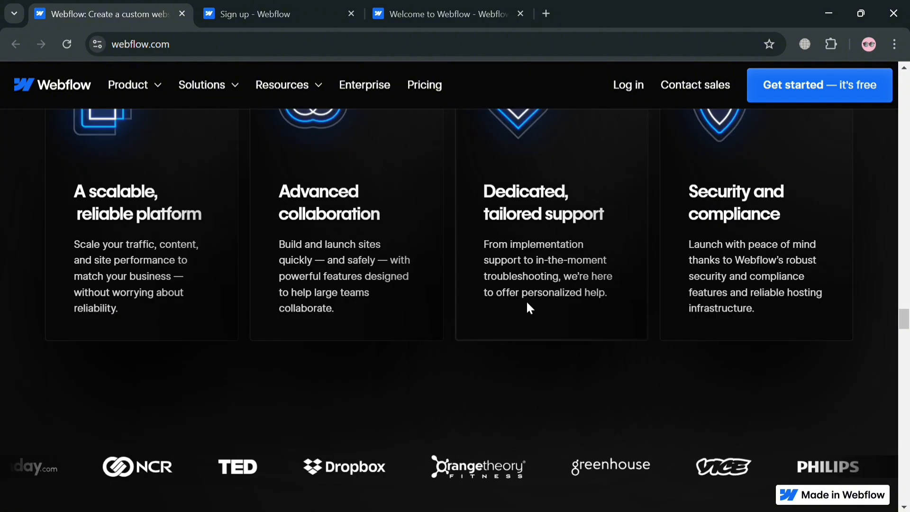
{"action": "scroll", "coordinate": [528, 302], "scroll_direction": "down", "scroll_amount": 15}
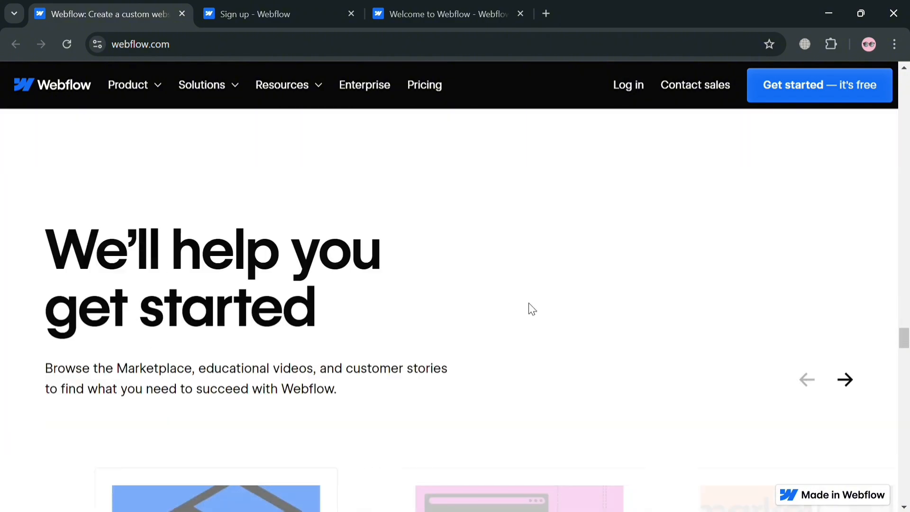
{"action": "scroll", "coordinate": [536, 305], "scroll_direction": "down", "scroll_amount": 15}
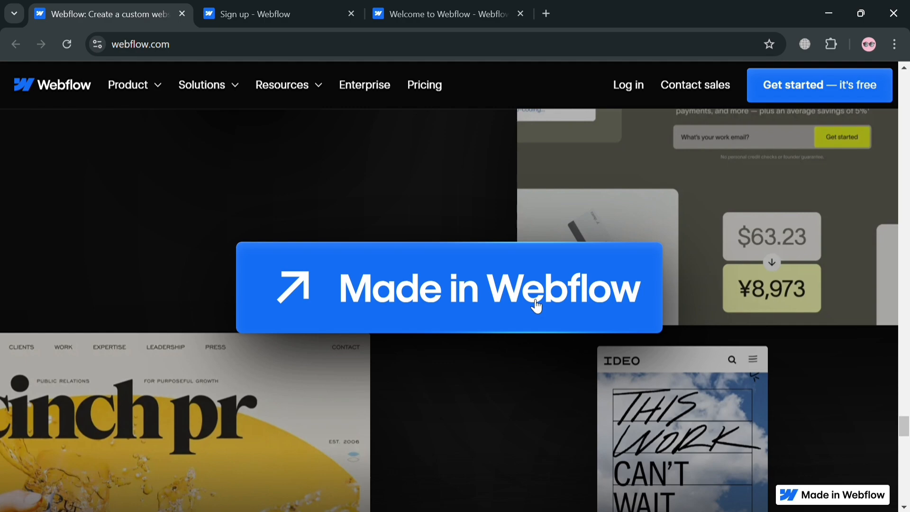
{"action": "scroll", "coordinate": [537, 307], "scroll_direction": "down", "scroll_amount": 8}
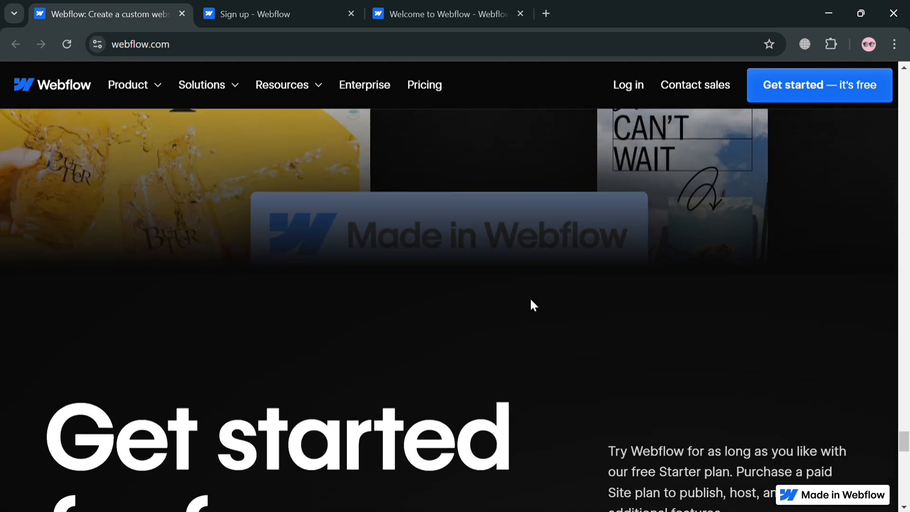
{"action": "scroll", "coordinate": [534, 305], "scroll_direction": "up", "scroll_amount": 15}
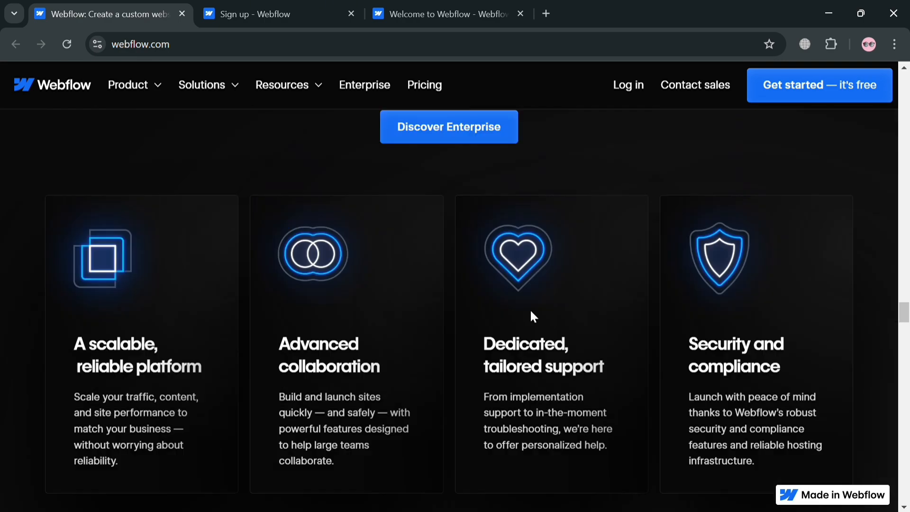
{"action": "scroll", "coordinate": [534, 316], "scroll_direction": "up", "scroll_amount": 15}
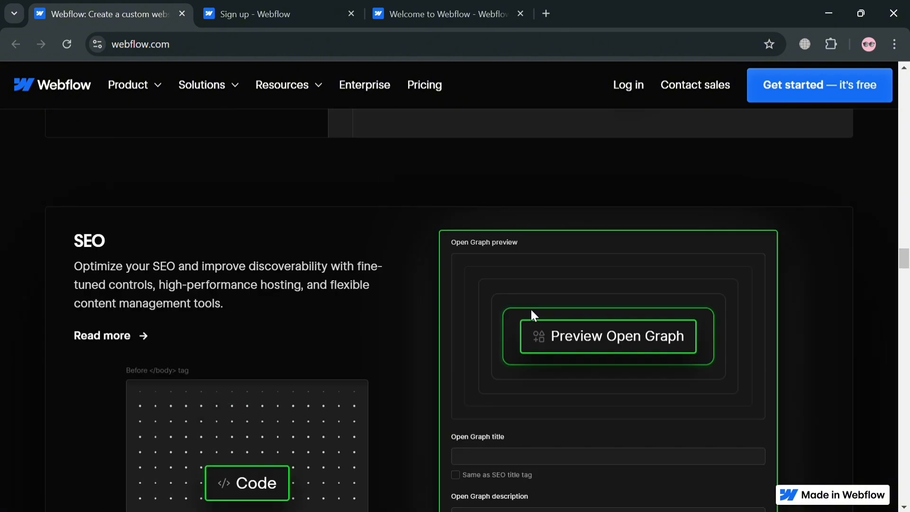
{"action": "scroll", "coordinate": [532, 310], "scroll_direction": "up", "scroll_amount": 20}
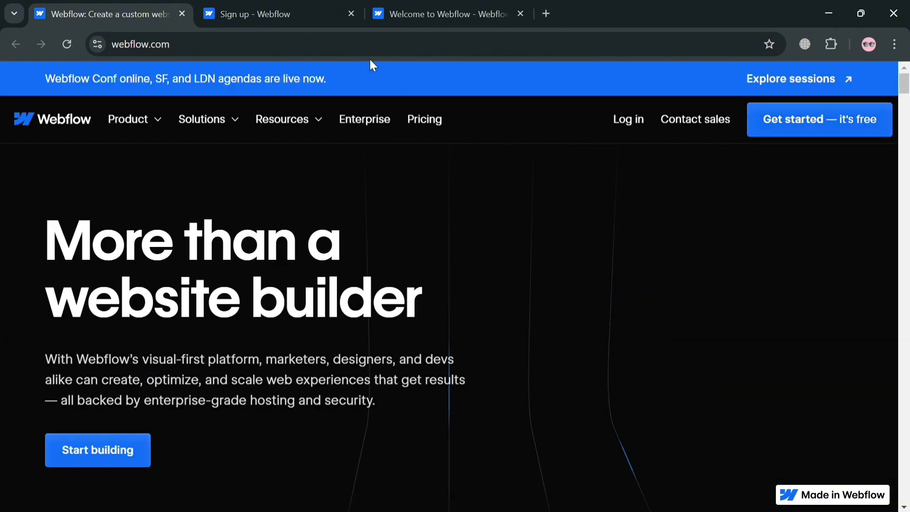
- Go past the sign-up page to the welcome survey, choose Myself as who the websites are for, and answer No to being a student
{"action": "left_click", "coordinate": [290, 7]}
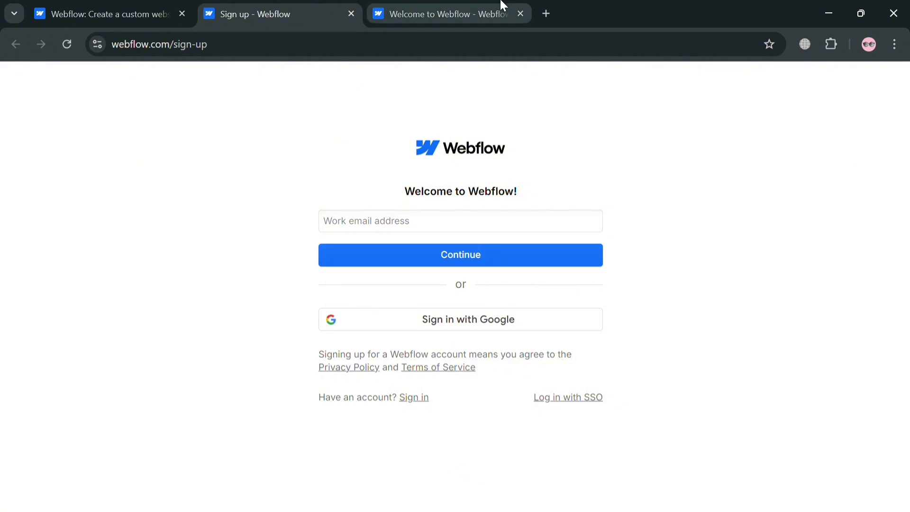
{"action": "left_click", "coordinate": [443, 12]}
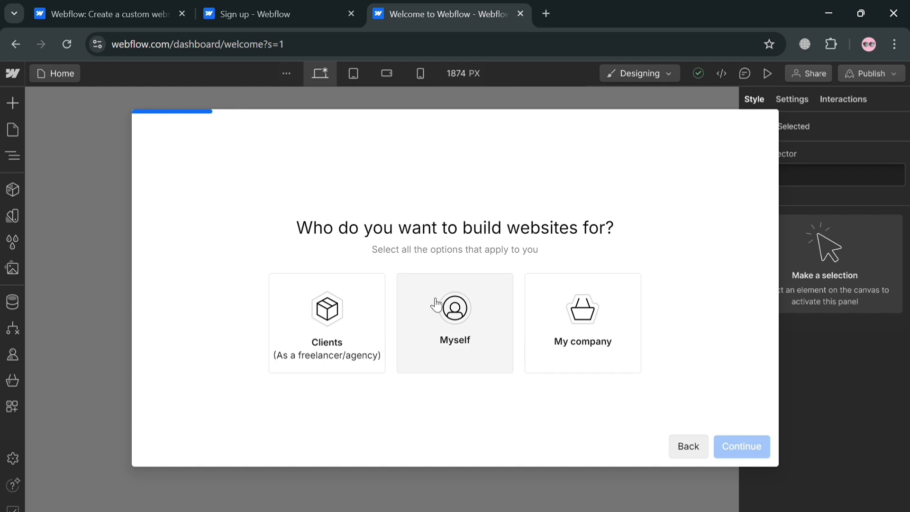
{"action": "left_click", "coordinate": [495, 343]}
{"action": "left_click", "coordinate": [758, 463]}
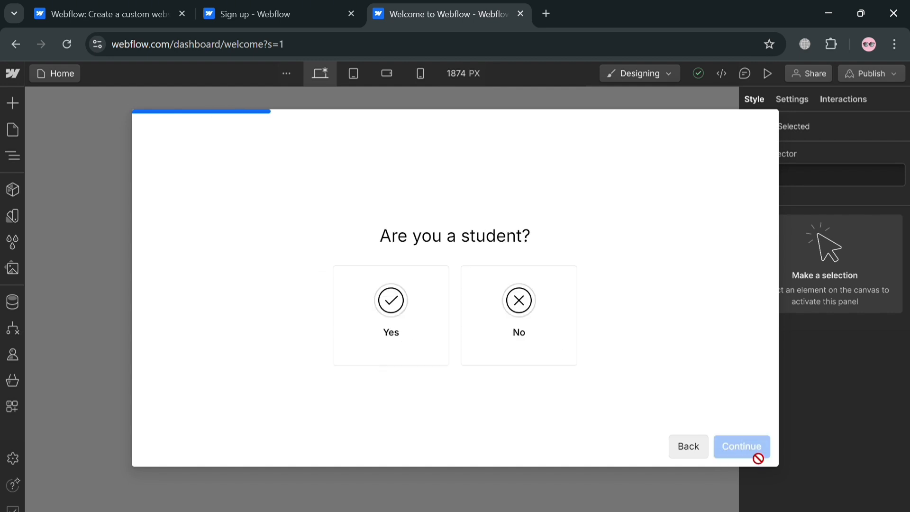
{"action": "left_click", "coordinate": [516, 307]}
{"action": "left_click", "coordinate": [744, 448]}
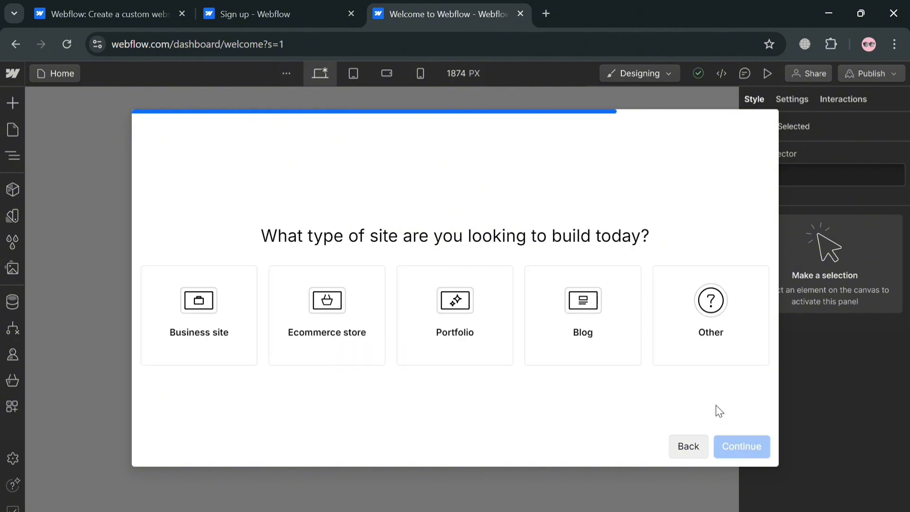
- Choose Ecommerce store as the site type, answer No to hiring help, and finish the welcome survey
{"action": "left_click", "coordinate": [326, 326]}
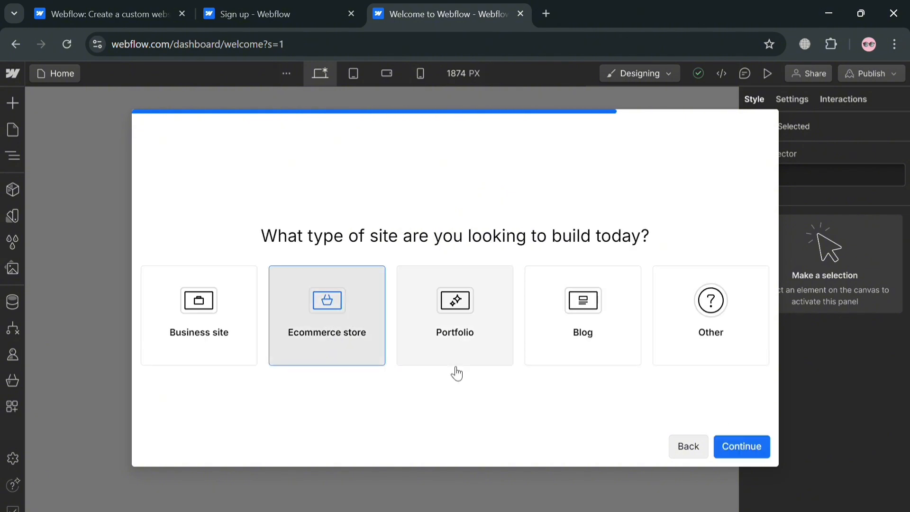
{"action": "left_click", "coordinate": [743, 456]}
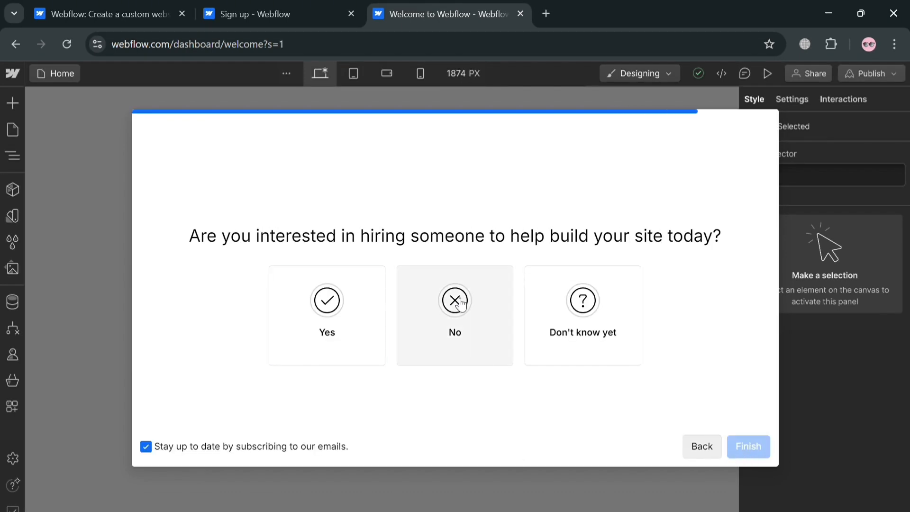
{"action": "left_click", "coordinate": [464, 326]}
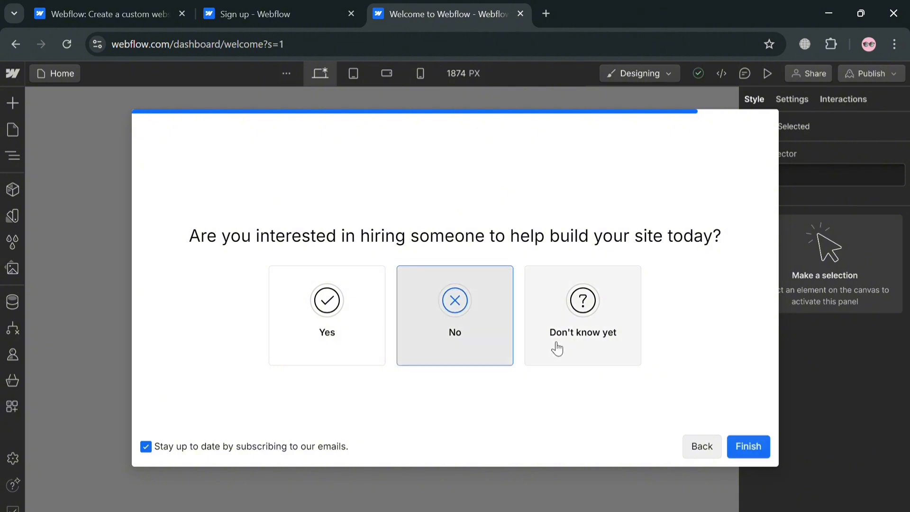
{"action": "left_click", "coordinate": [759, 447]}
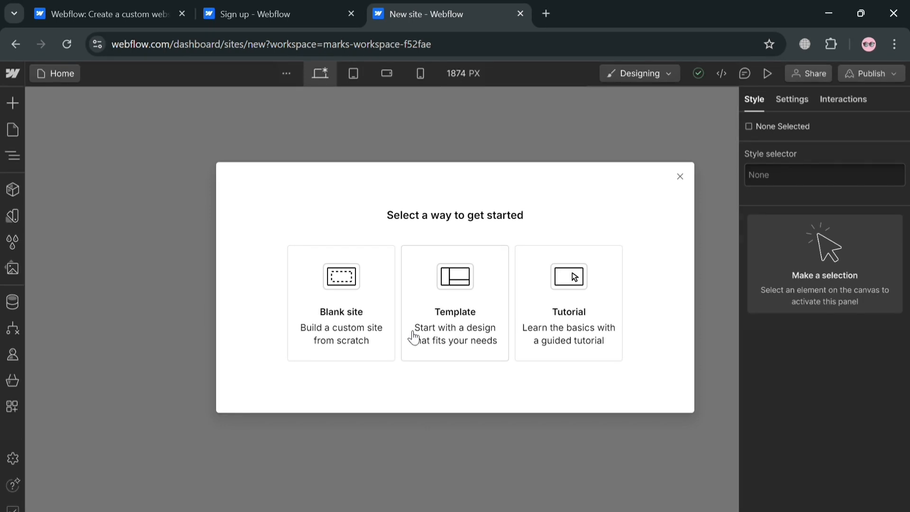
- Start the new site from a template and filter the templates to Free in the Marketing category
{"action": "left_click", "coordinate": [450, 343]}
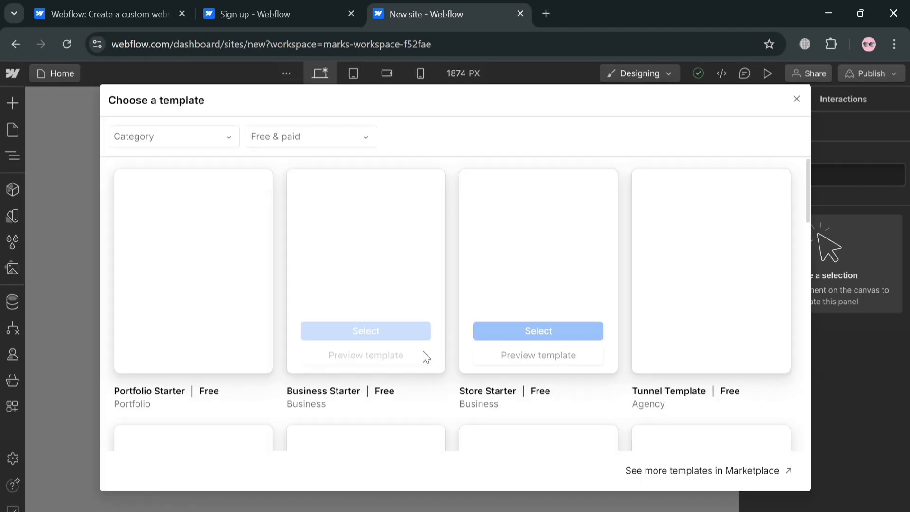
{"action": "left_click", "coordinate": [351, 138]}
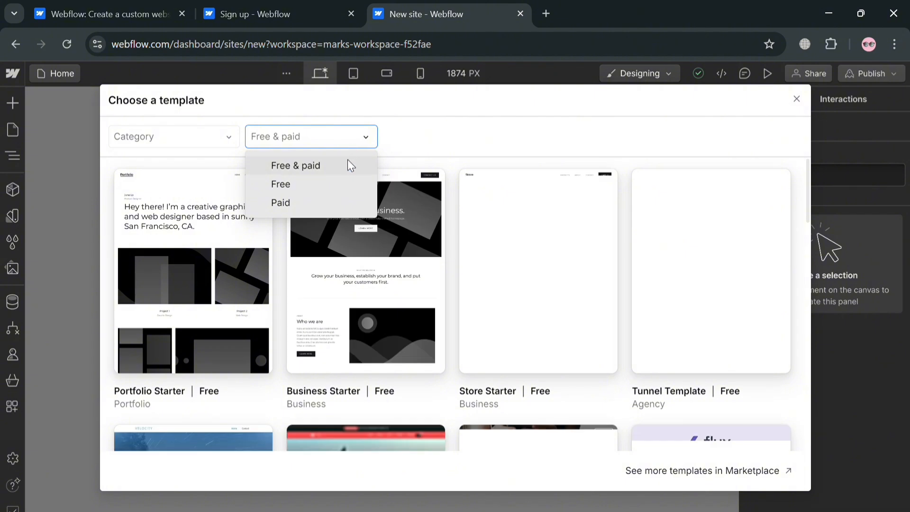
{"action": "left_click", "coordinate": [307, 185]}
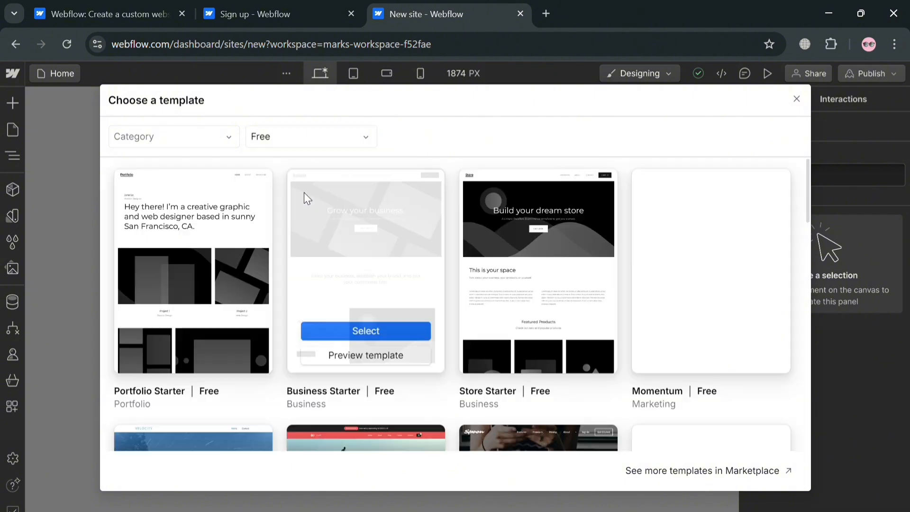
{"action": "left_click", "coordinate": [234, 135]}
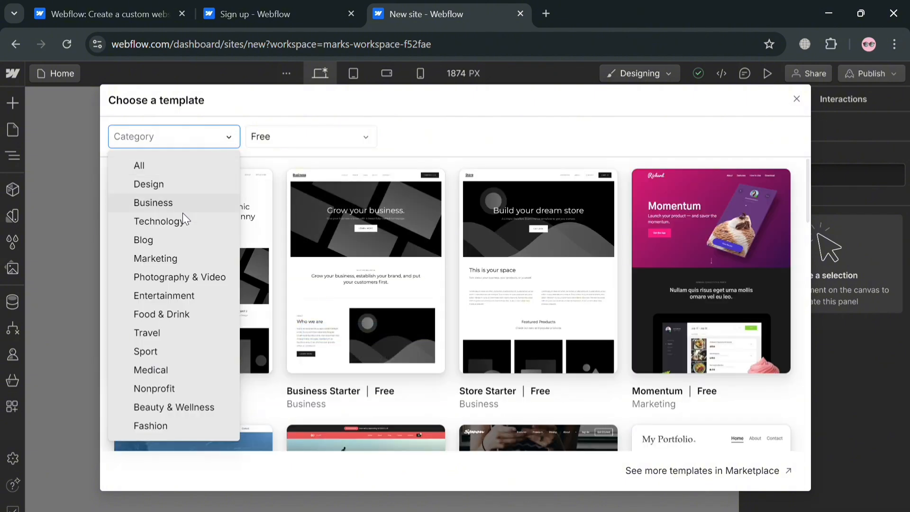
{"action": "left_click", "coordinate": [152, 261]}
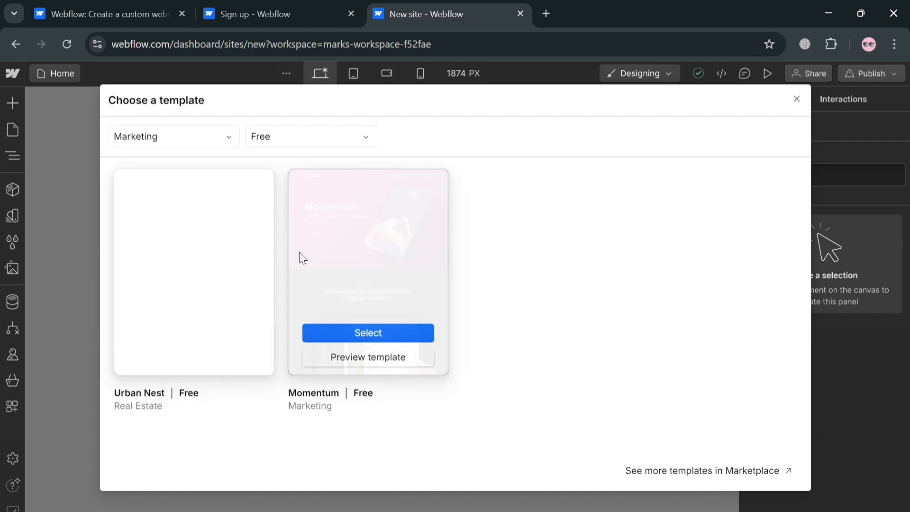
- Change the template category to Business and browse the matching free templates
{"action": "left_click", "coordinate": [187, 141]}
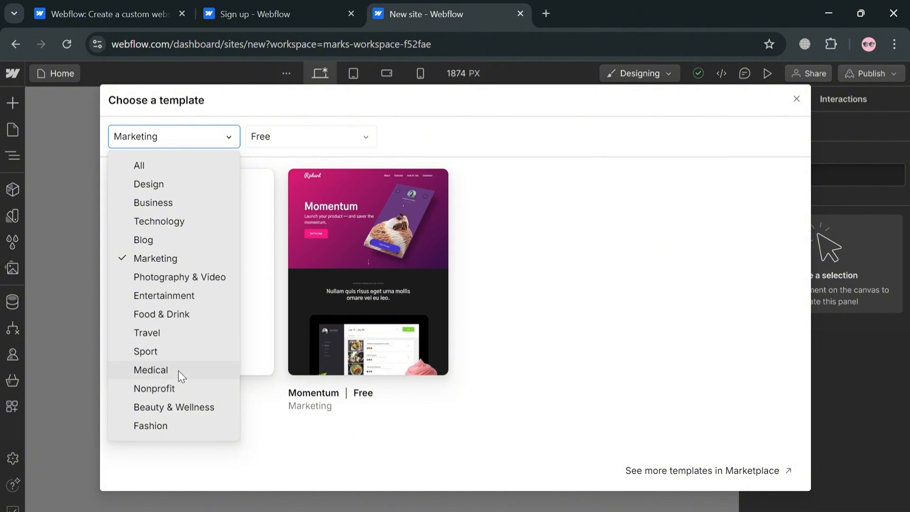
{"action": "left_click", "coordinate": [168, 202]}
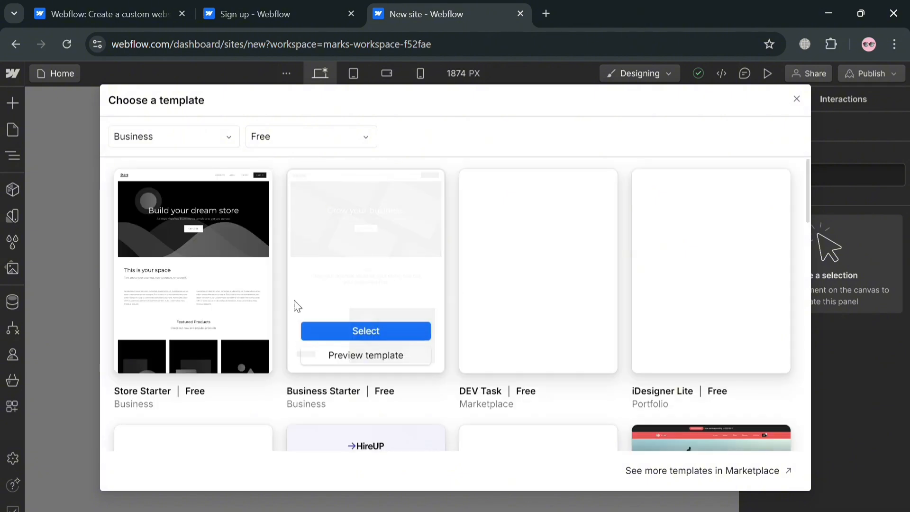
{"action": "scroll", "coordinate": [549, 345], "scroll_direction": "down", "scroll_amount": 5}
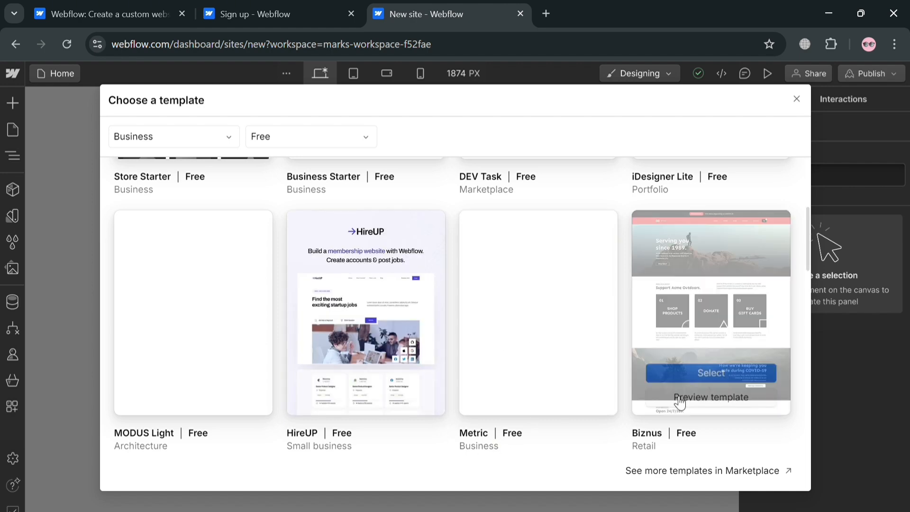
{"action": "scroll", "coordinate": [460, 439], "scroll_direction": "down", "scroll_amount": 5}
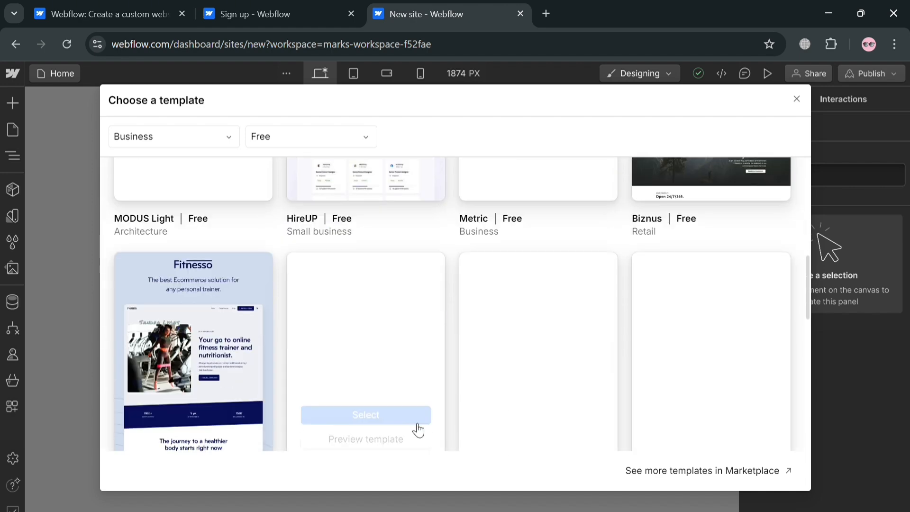
- Choose the free HireUP template from the Business templates and create the new site from it
{"action": "scroll", "coordinate": [402, 422], "scroll_direction": "down", "scroll_amount": 2}
{"action": "scroll", "coordinate": [401, 419], "scroll_direction": "up", "scroll_amount": 7}
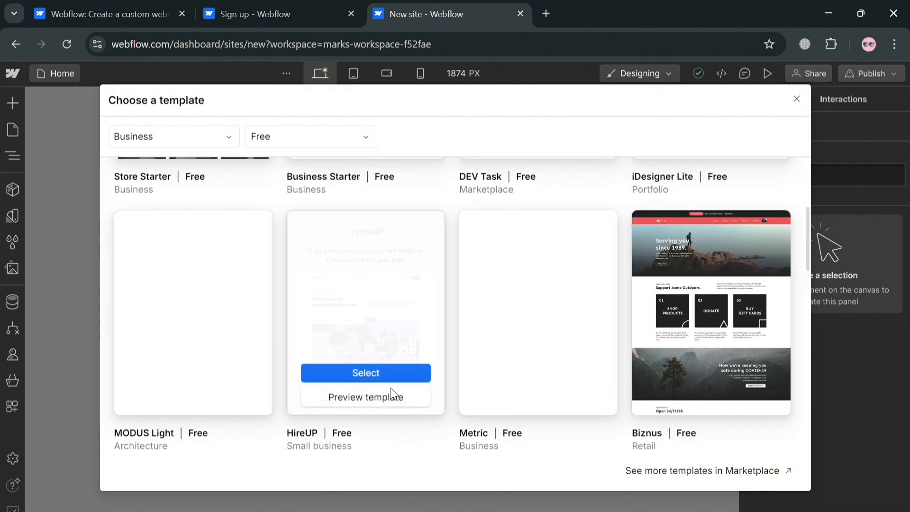
{"action": "left_click", "coordinate": [393, 377]}
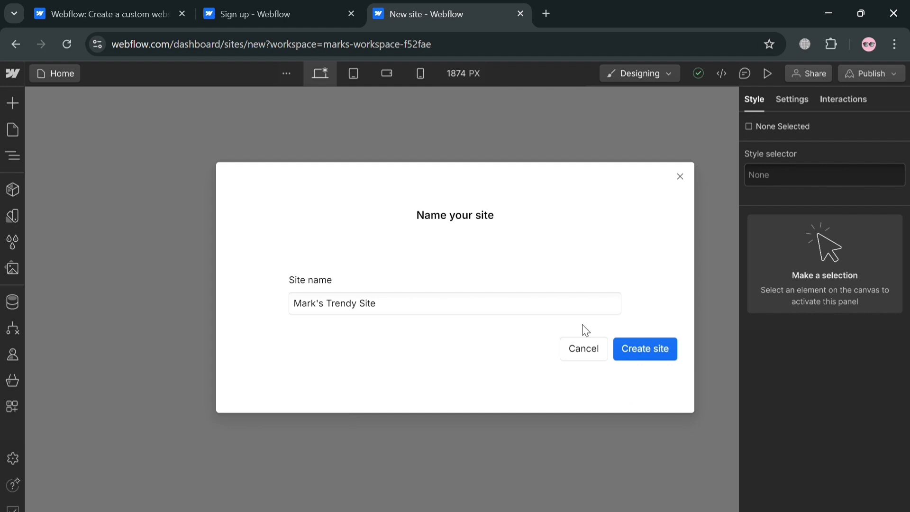
{"action": "left_click", "coordinate": [482, 317]}
{"action": "key", "text": "ctrl+a"}
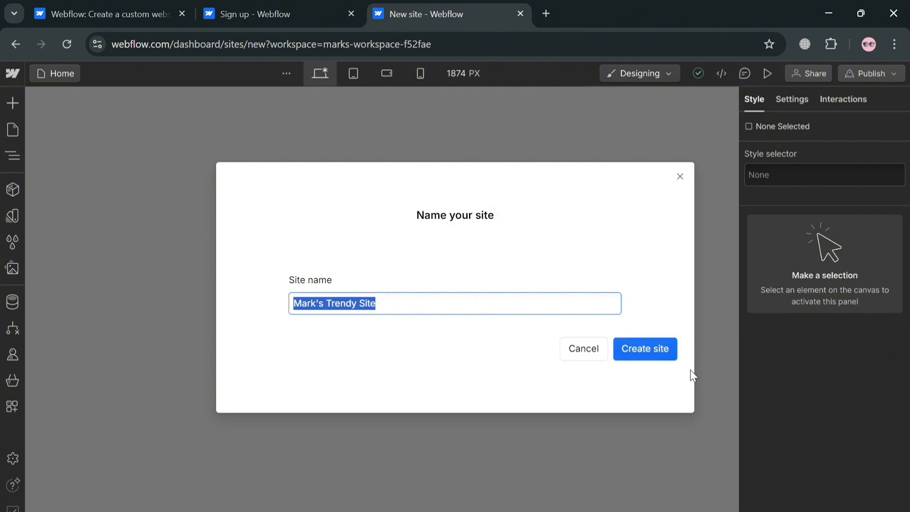
{"action": "left_click", "coordinate": [665, 359]}
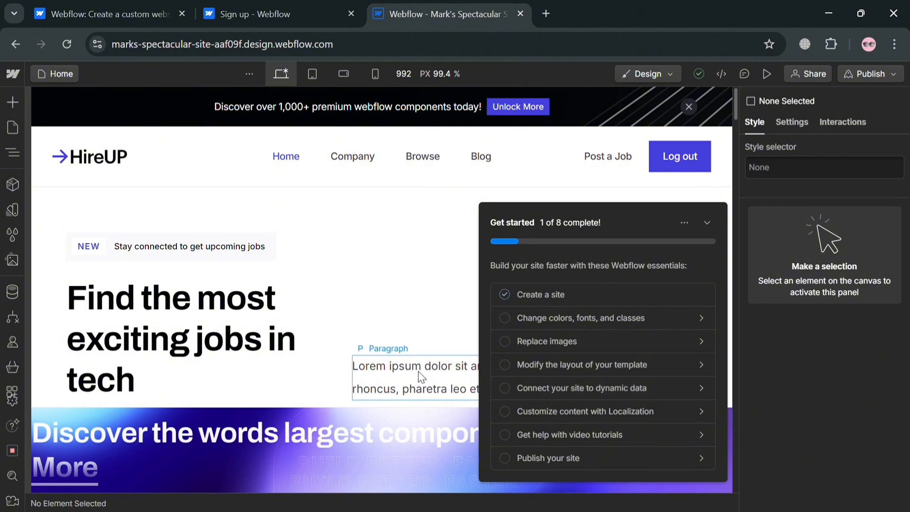
- Collapse the Get started checklist and look over the upper part of the home page
{"action": "scroll", "coordinate": [410, 374], "scroll_direction": "down", "scroll_amount": 5}
{"action": "left_click", "coordinate": [706, 223]}
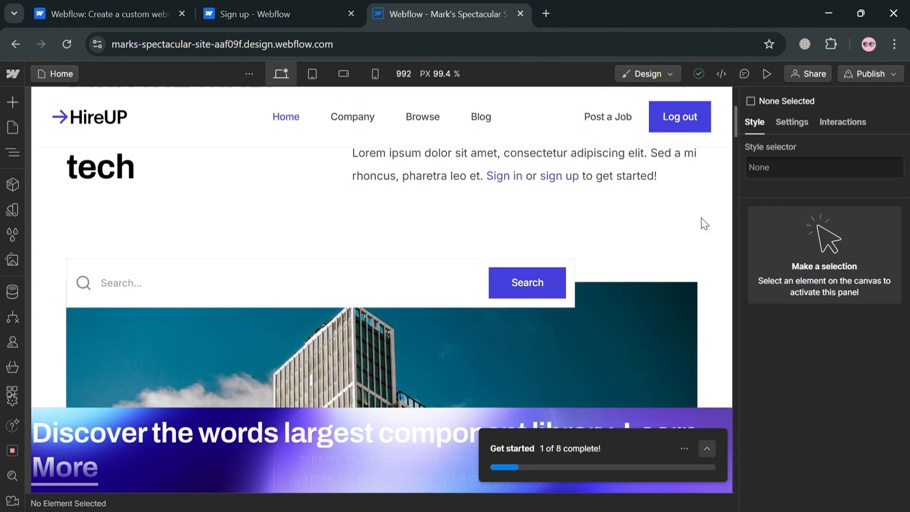
{"action": "scroll", "coordinate": [308, 222], "scroll_direction": "up", "scroll_amount": 5}
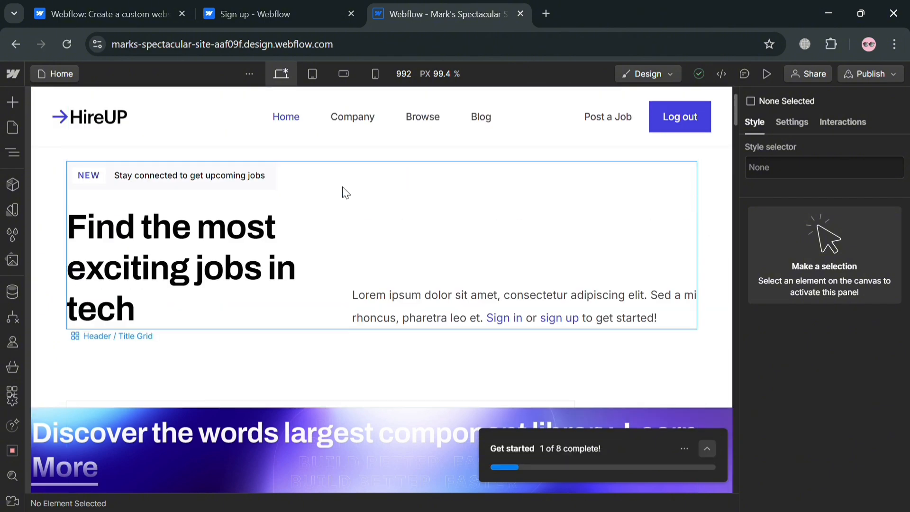
- Enter the Navigation component, open the image settings of the HireUP logo, and leave the component without editing
{"action": "left_click", "coordinate": [112, 158]}
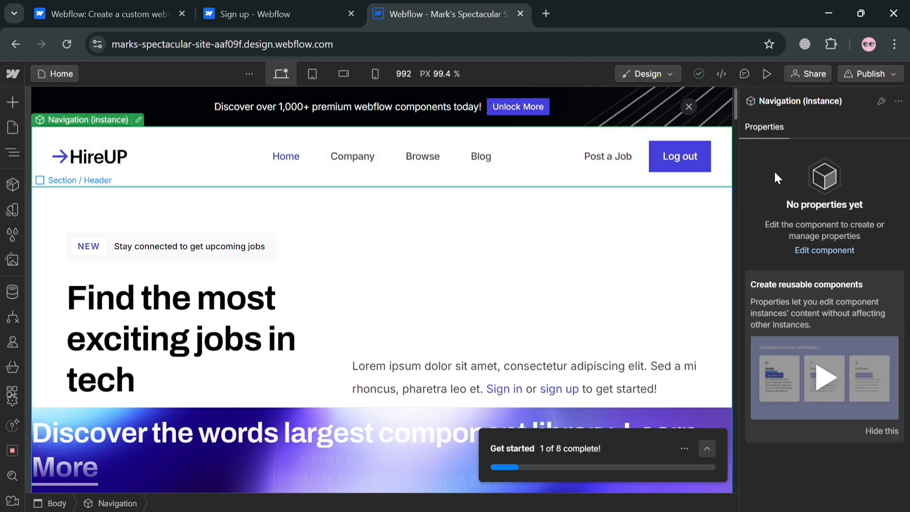
{"action": "double_click", "coordinate": [105, 163]}
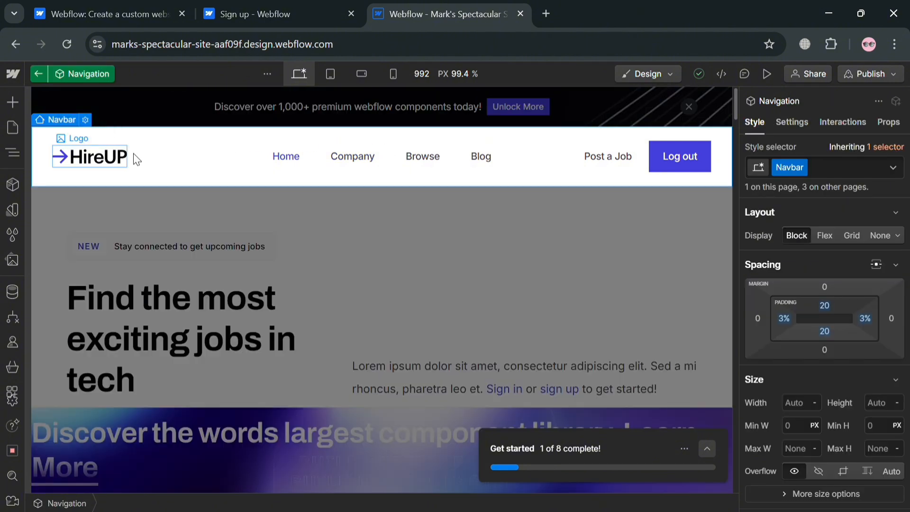
{"action": "scroll", "coordinate": [711, 272], "scroll_direction": "down", "scroll_amount": 2}
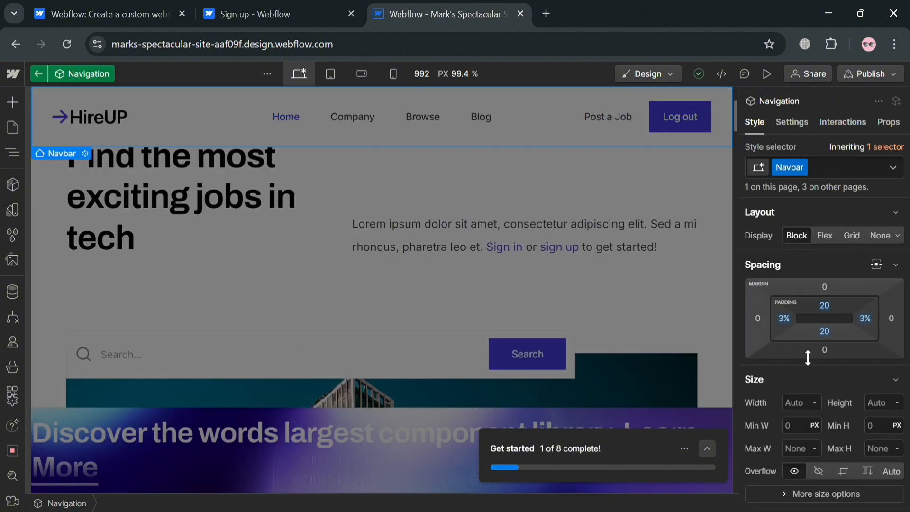
{"action": "scroll", "coordinate": [594, 291], "scroll_direction": "up", "scroll_amount": 1}
{"action": "scroll", "coordinate": [594, 294], "scroll_direction": "up", "scroll_amount": 1}
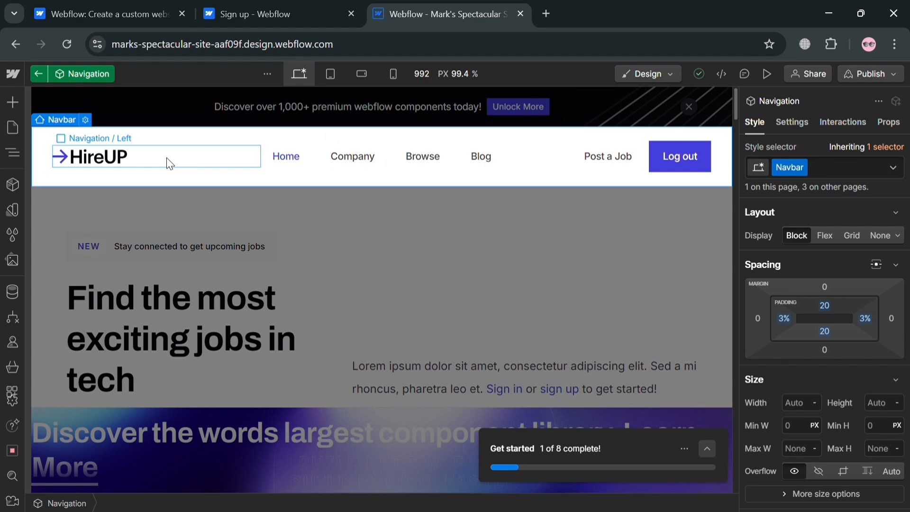
{"action": "left_click", "coordinate": [127, 165]}
{"action": "double_click", "coordinate": [113, 161]}
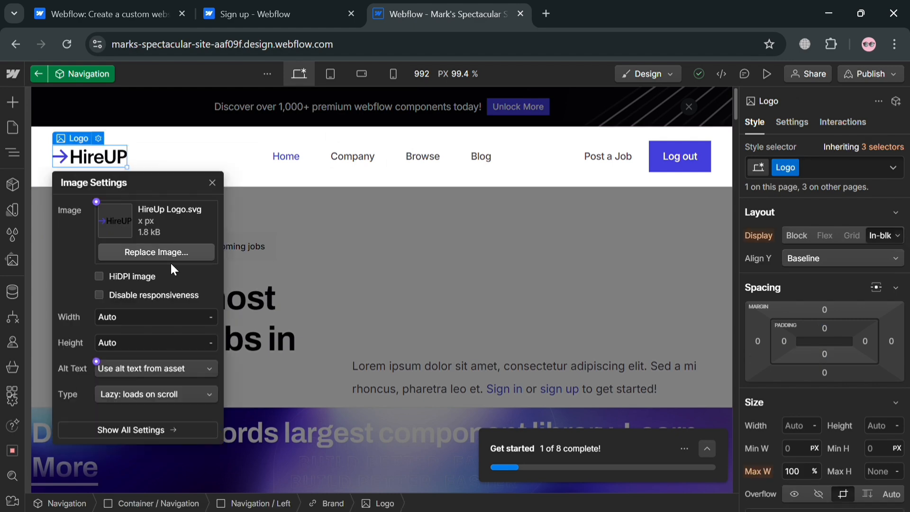
{"action": "left_click", "coordinate": [239, 384]}
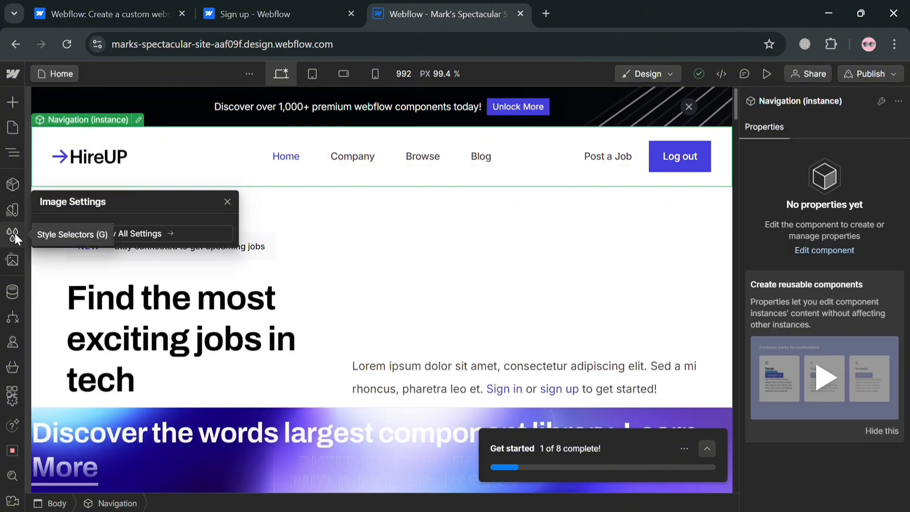
- Turn the website into a store by enabling ecommerce with its Products and Categories collections
{"action": "left_click", "coordinate": [13, 368]}
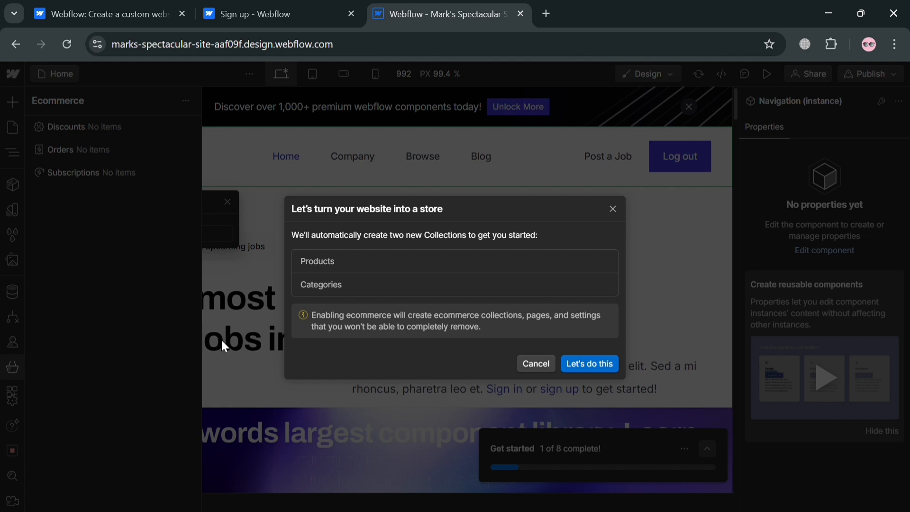
{"action": "left_click", "coordinate": [603, 365]}
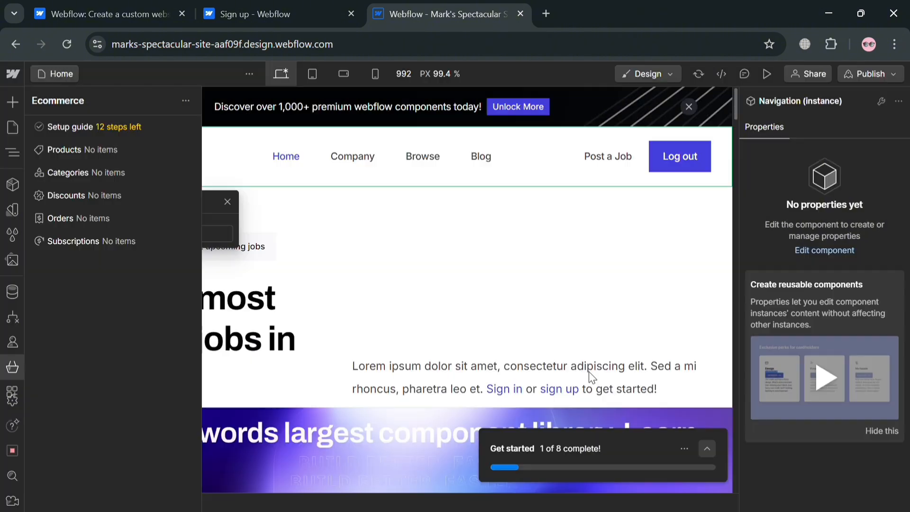
{"action": "left_click", "coordinate": [589, 369]}
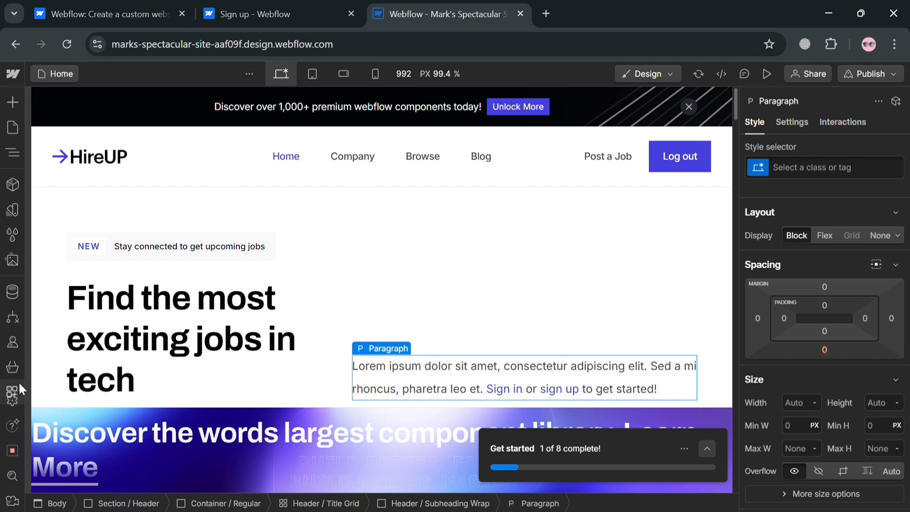
- Open the Ecommerce setup guide and go from its Design your store section to the checkout page
{"action": "left_click", "coordinate": [12, 372]}
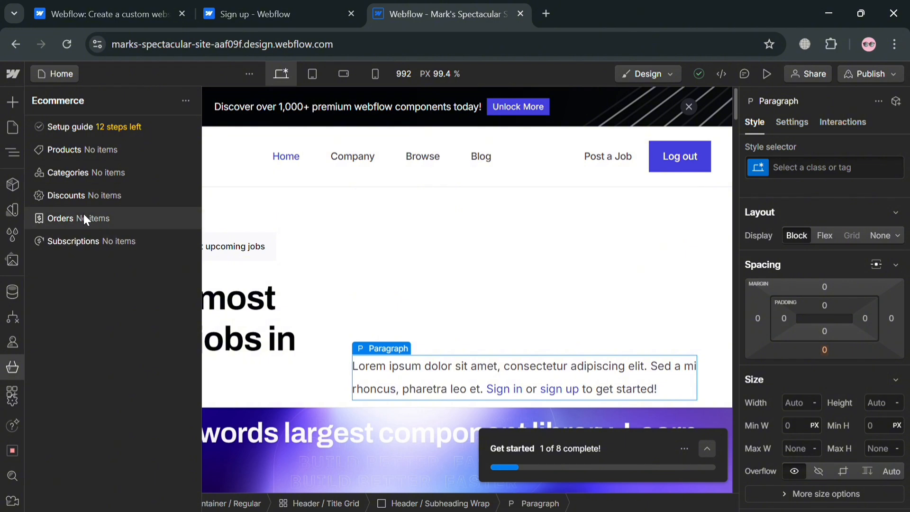
{"action": "left_click", "coordinate": [77, 132]}
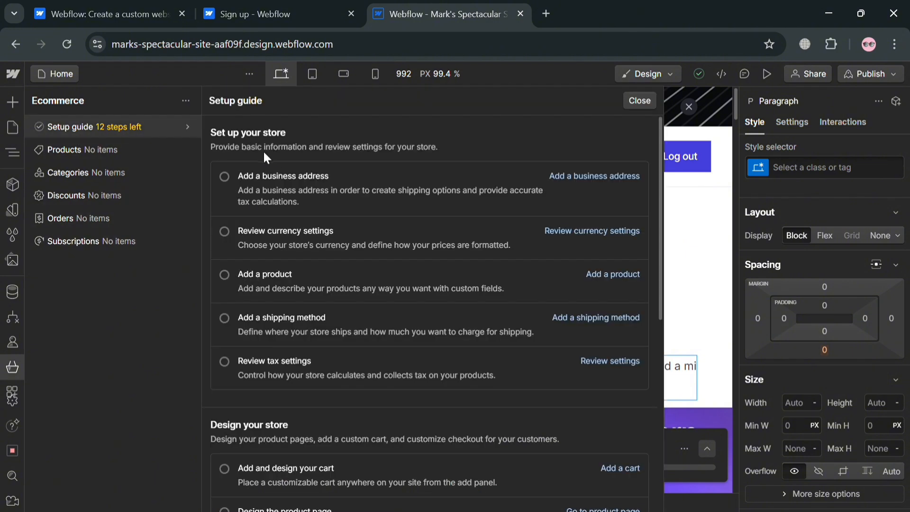
{"action": "scroll", "coordinate": [278, 210], "scroll_direction": "down", "scroll_amount": 5}
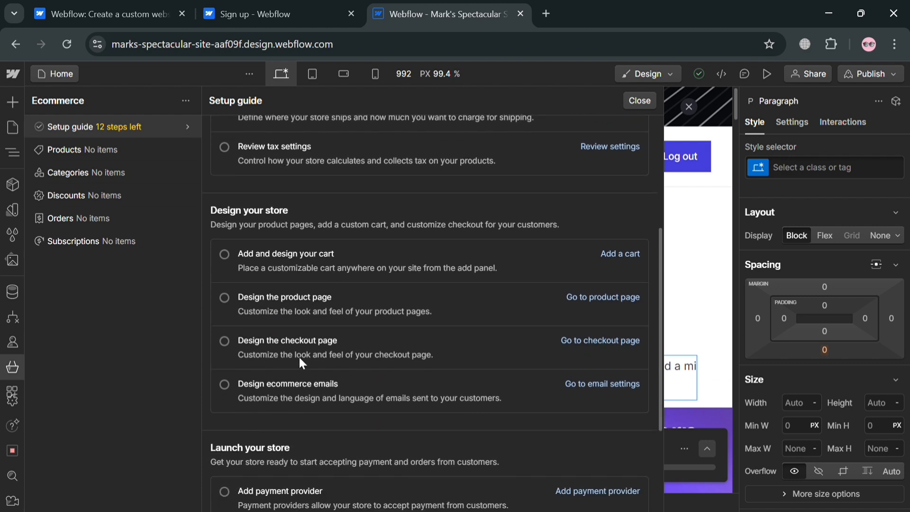
{"action": "left_click", "coordinate": [614, 342]}
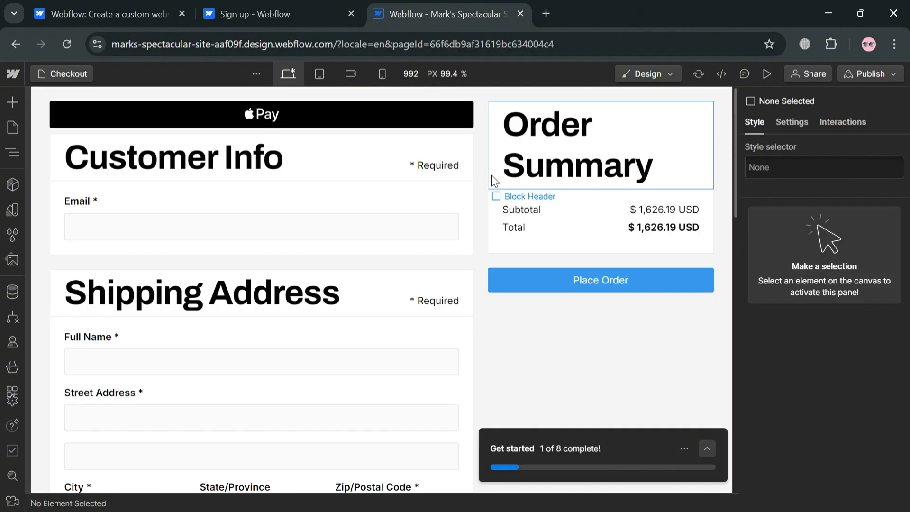
- Look over the checkout page and inspect the Email label and field in the Customer Info block
{"action": "scroll", "coordinate": [242, 218], "scroll_direction": "down", "scroll_amount": 9}
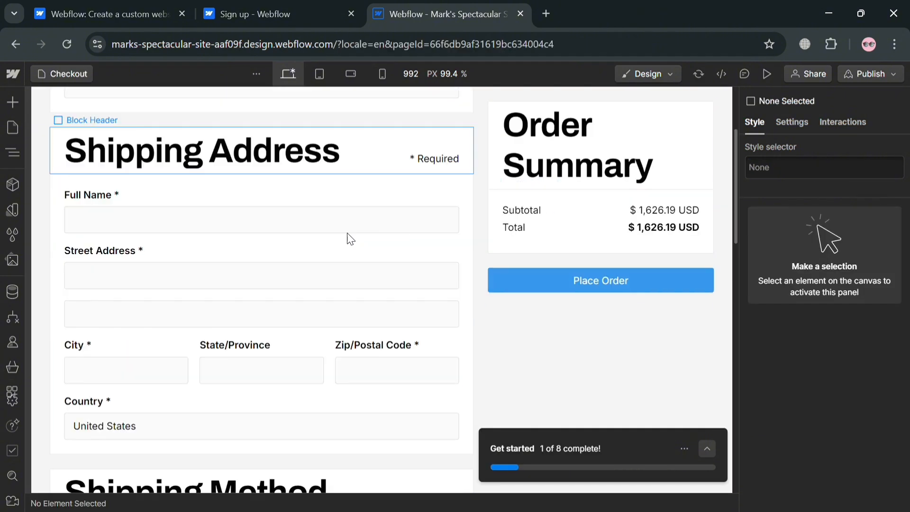
{"action": "scroll", "coordinate": [303, 359], "scroll_direction": "up", "scroll_amount": 9}
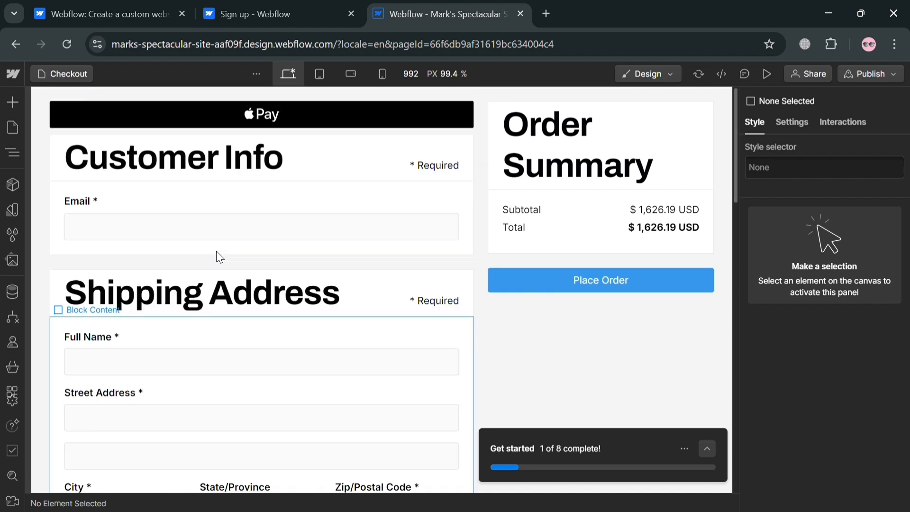
{"action": "left_click", "coordinate": [311, 206]}
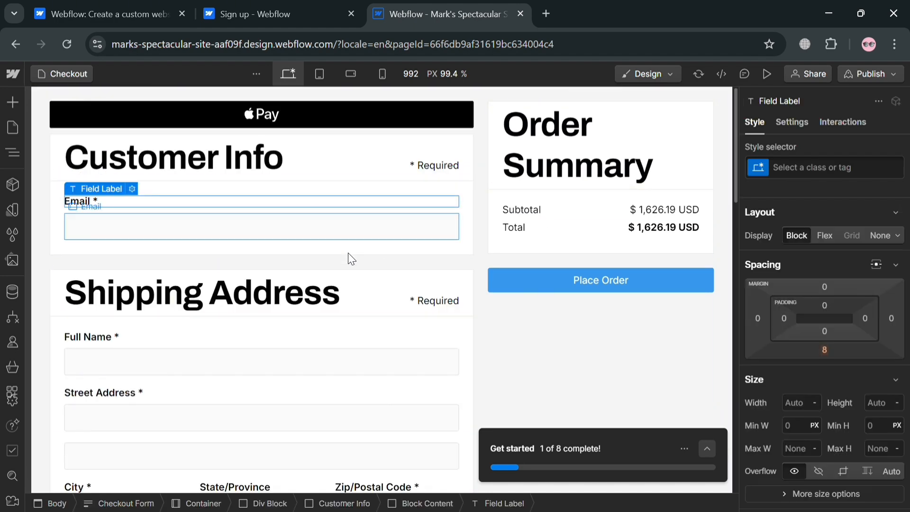
{"action": "left_click", "coordinate": [377, 238]}
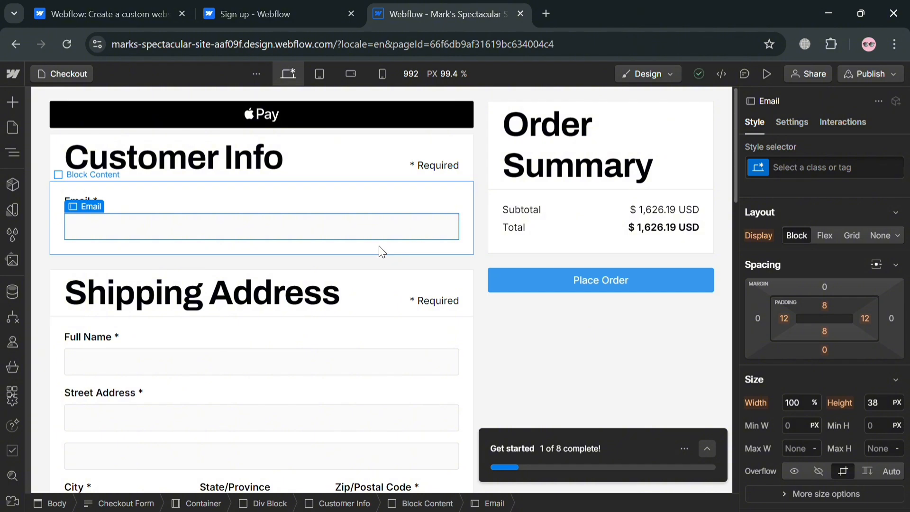
{"action": "left_click", "coordinate": [379, 252]}
- Replace the Customer Info heading text on the checkout page with "CHECKOUT INFO"
{"action": "left_click", "coordinate": [264, 169]}
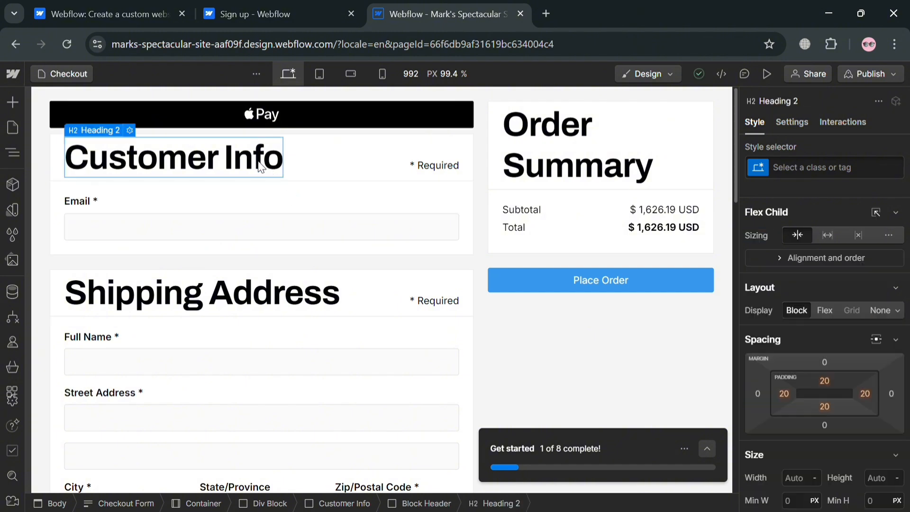
{"action": "double_click", "coordinate": [264, 169]}
{"action": "triple_click", "coordinate": [264, 169]}
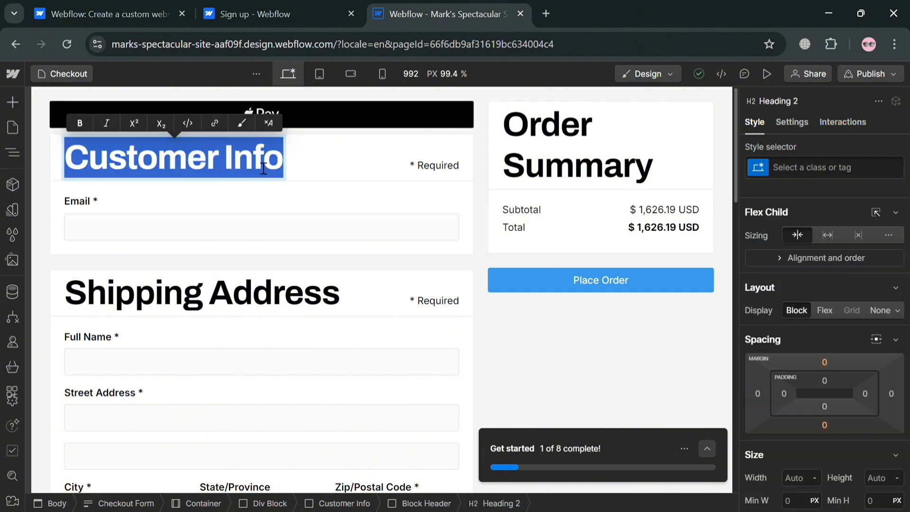
{"action": "type", "text": "C"}
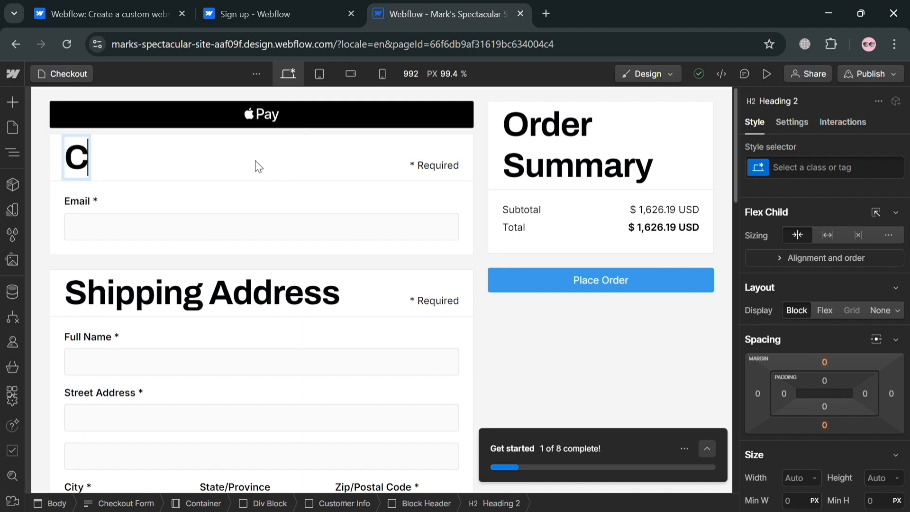
{"action": "type", "text": "HECKOU"}
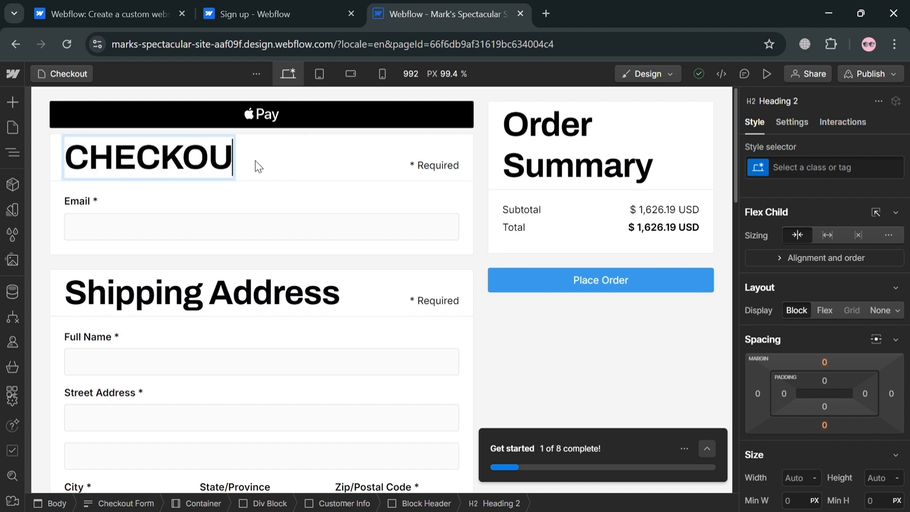
{"action": "type", "text": "T INFO"}
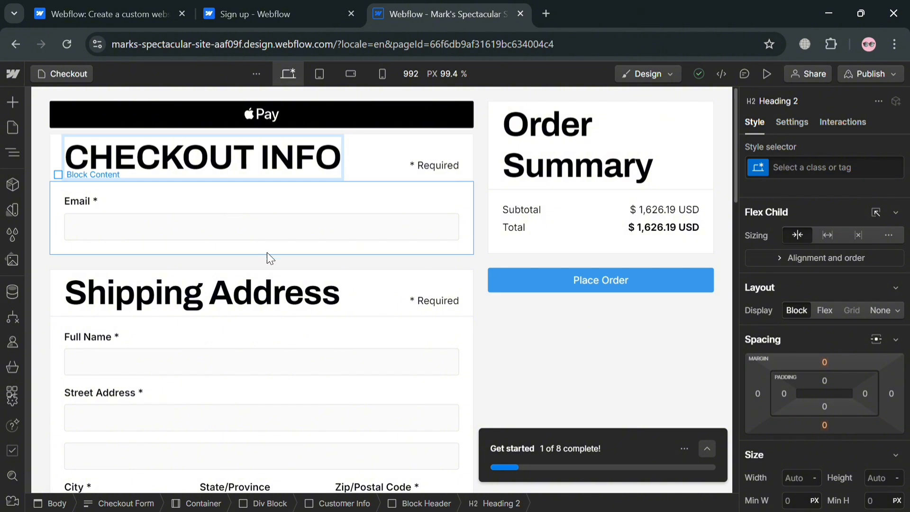
{"action": "key", "text": "Escape"}
{"action": "left_click", "coordinate": [398, 258]}
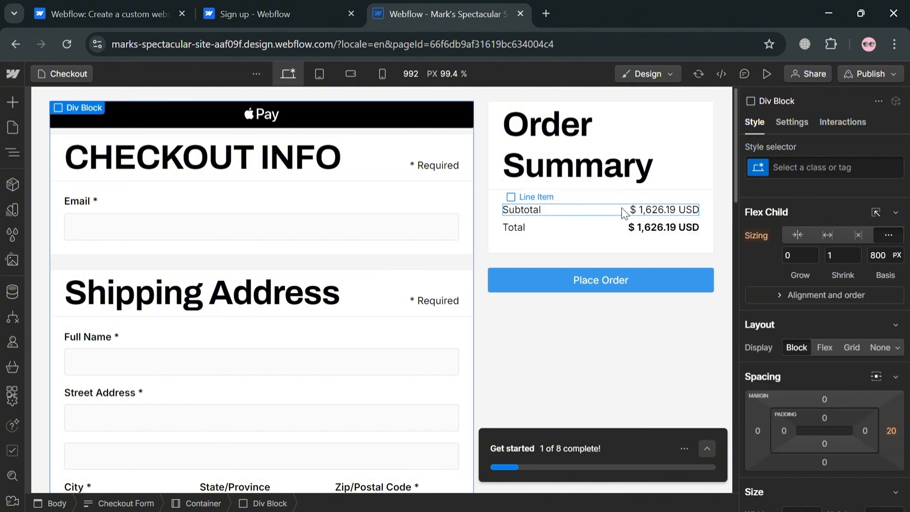
- Examine the style settings of the Subtotal amount in the Order Summary and look over the Shipping Address form
{"action": "left_click", "coordinate": [663, 221]}
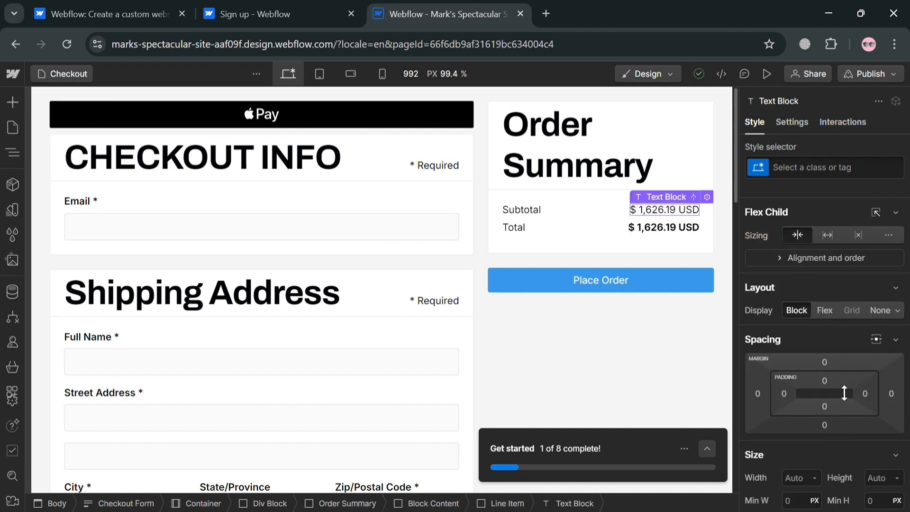
{"action": "scroll", "coordinate": [839, 388], "scroll_direction": "down", "scroll_amount": 2}
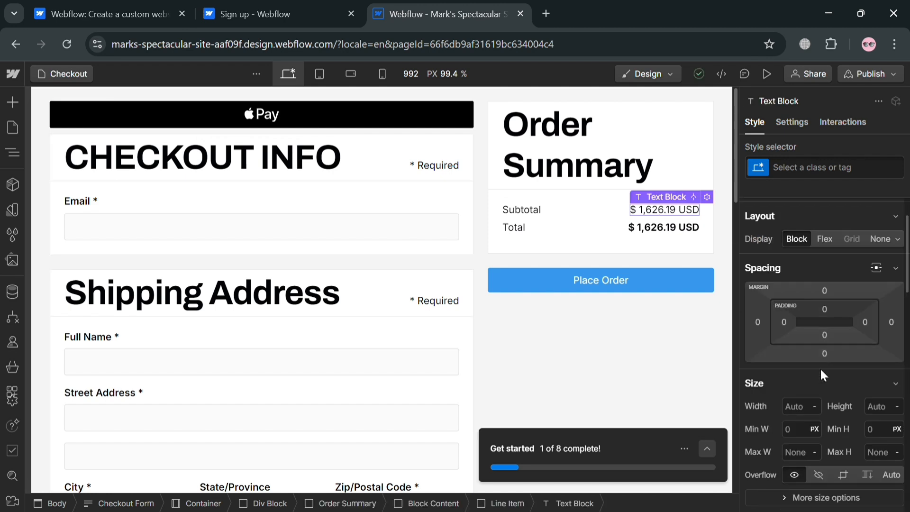
{"action": "scroll", "coordinate": [820, 367], "scroll_direction": "down", "scroll_amount": 3}
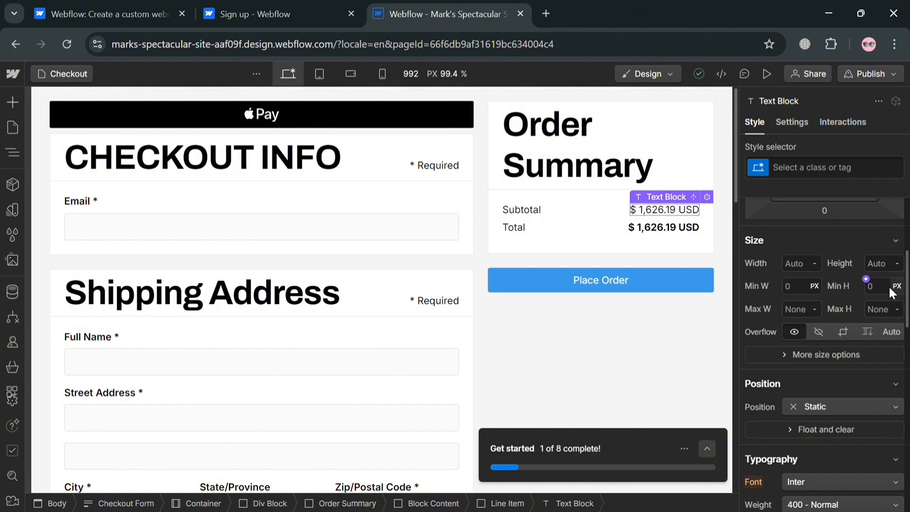
{"action": "scroll", "coordinate": [831, 377], "scroll_direction": "down", "scroll_amount": 2}
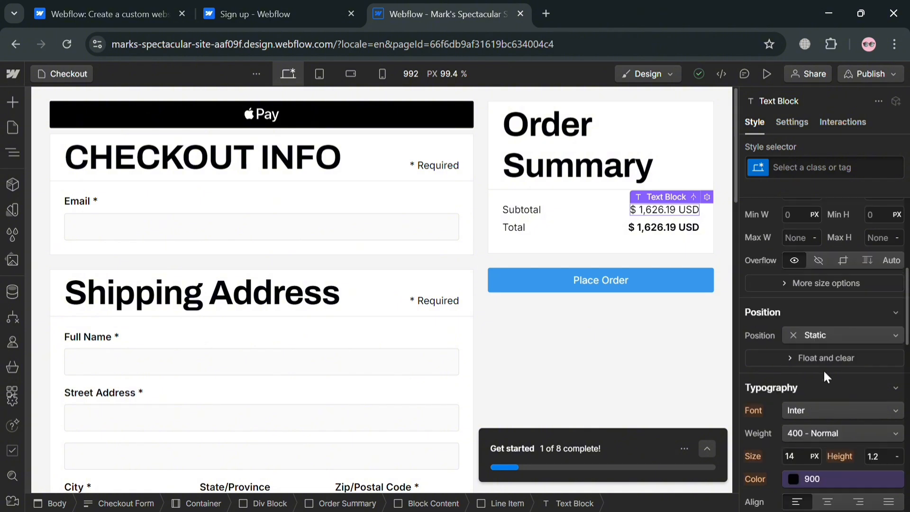
{"action": "left_click", "coordinate": [587, 328]}
{"action": "scroll", "coordinate": [180, 318], "scroll_direction": "down", "scroll_amount": 3}
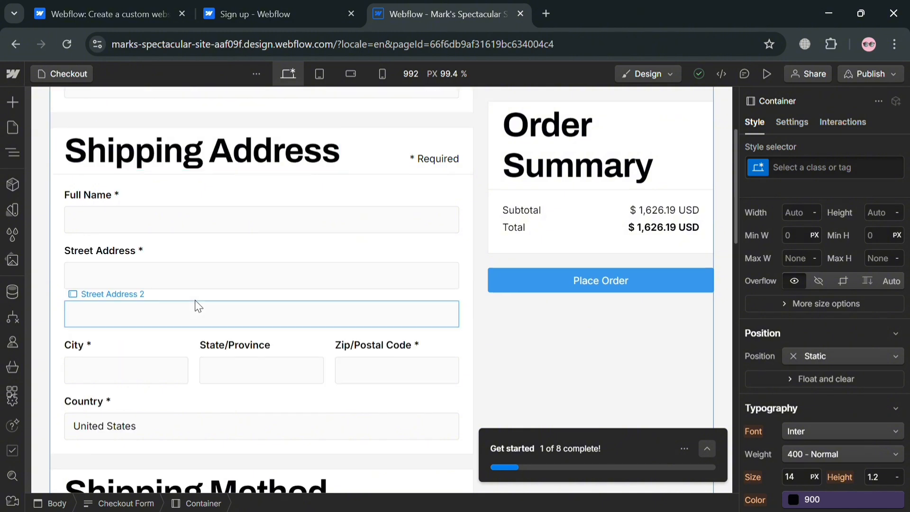
{"action": "scroll", "coordinate": [196, 297], "scroll_direction": "down", "scroll_amount": 3}
{"action": "scroll", "coordinate": [196, 297], "scroll_direction": "up", "scroll_amount": 5}
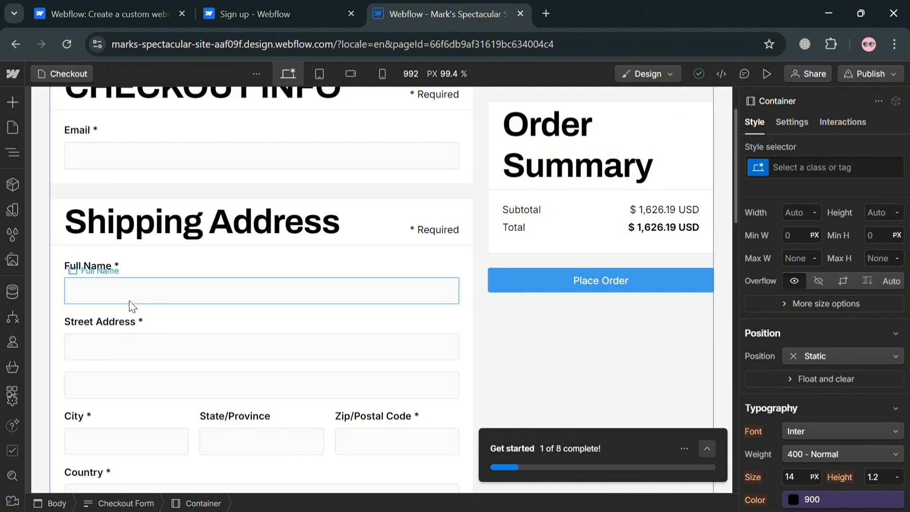
- Look over the Billing Address form and inspect the first item's image, price and quantity elements under Items in Order
{"action": "scroll", "coordinate": [131, 308], "scroll_direction": "down", "scroll_amount": 15}
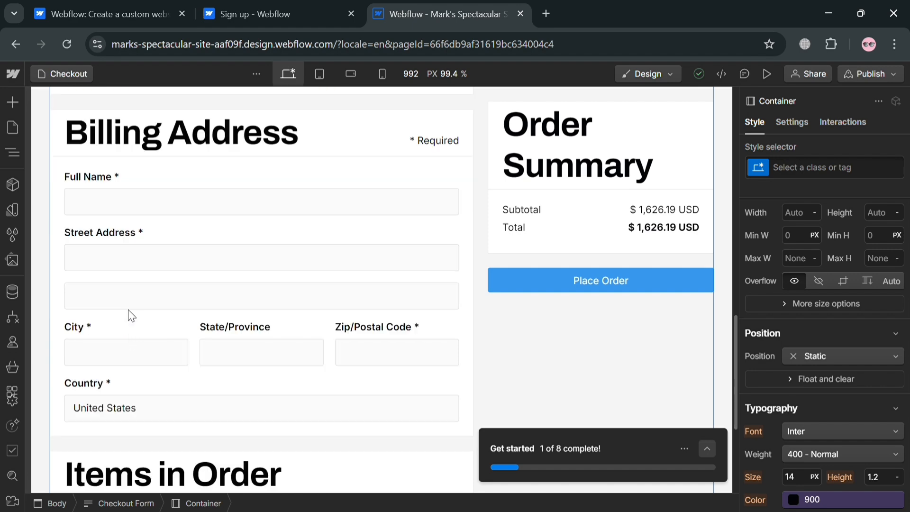
{"action": "scroll", "coordinate": [131, 316], "scroll_direction": "down", "scroll_amount": 3}
{"action": "scroll", "coordinate": [132, 316], "scroll_direction": "down", "scroll_amount": 2}
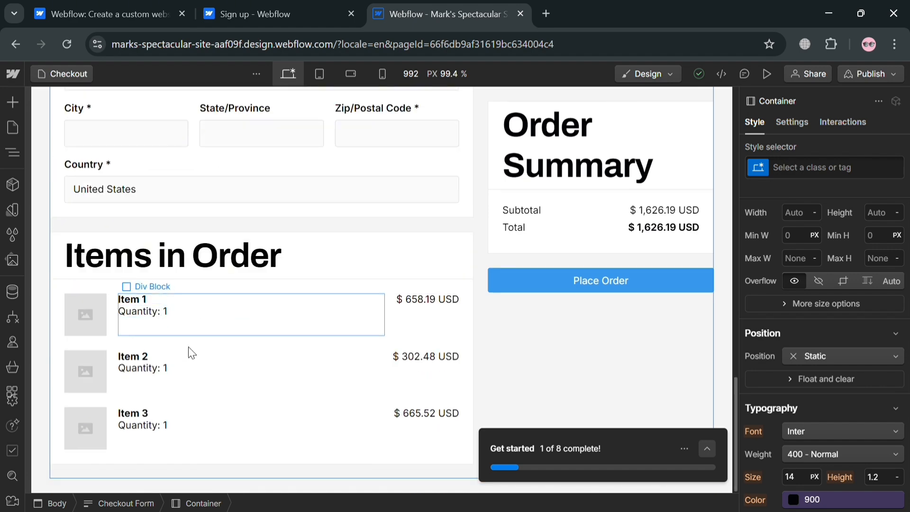
{"action": "left_click", "coordinate": [101, 310]}
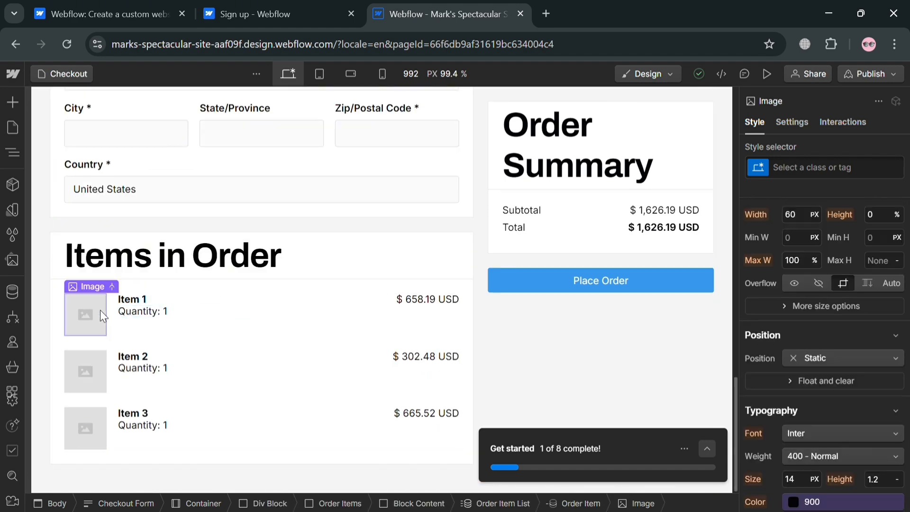
{"action": "left_click", "coordinate": [417, 312]}
{"action": "left_click_drag", "start_coordinate": [380, 312], "coordinate": [424, 315]}
{"action": "left_click", "coordinate": [412, 337]}
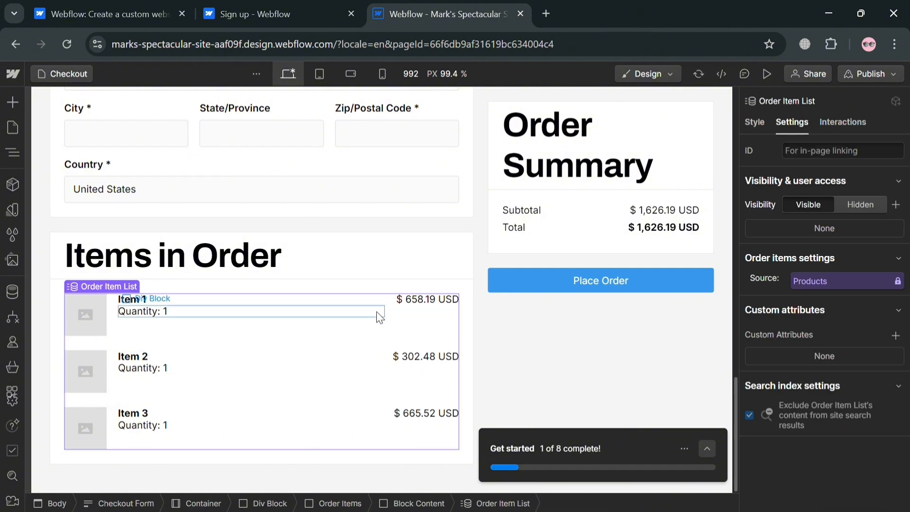
{"action": "left_click", "coordinate": [418, 314]}
{"action": "mouse_move", "coordinate": [419, 314]}
{"action": "left_mouse_down"}
{"action": "mouse_move", "coordinate": [385, 311]}
{"action": "mouse_move", "coordinate": [416, 317]}
{"action": "left_mouse_up"}
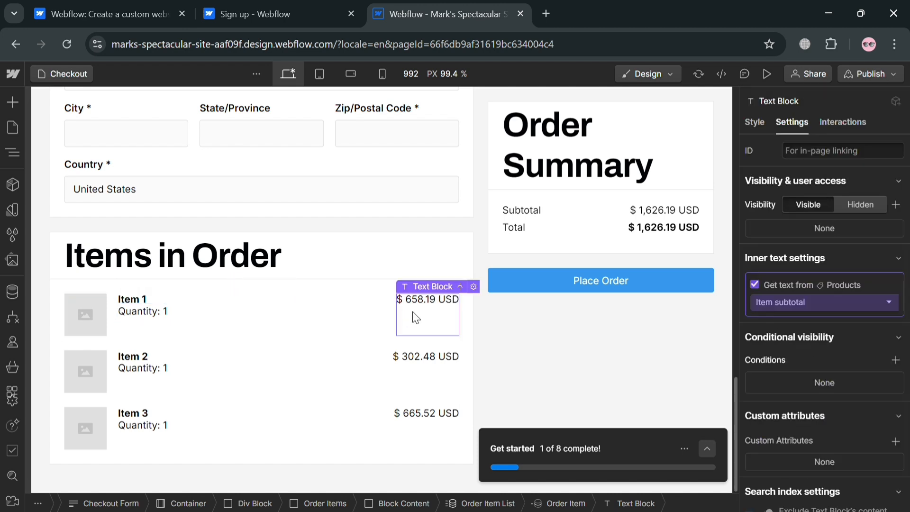
{"action": "left_click", "coordinate": [380, 306]}
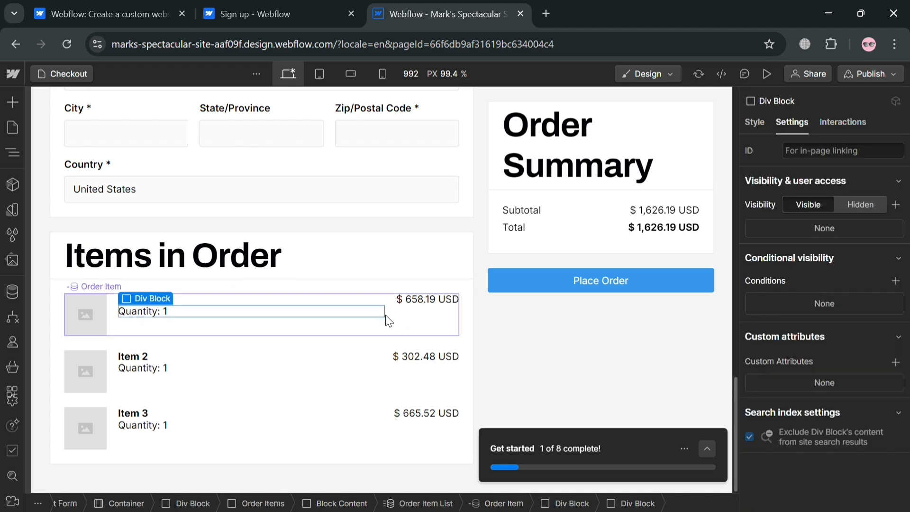
{"action": "left_click", "coordinate": [389, 321]}
{"action": "left_click", "coordinate": [428, 314]}
{"action": "left_click", "coordinate": [482, 321]}
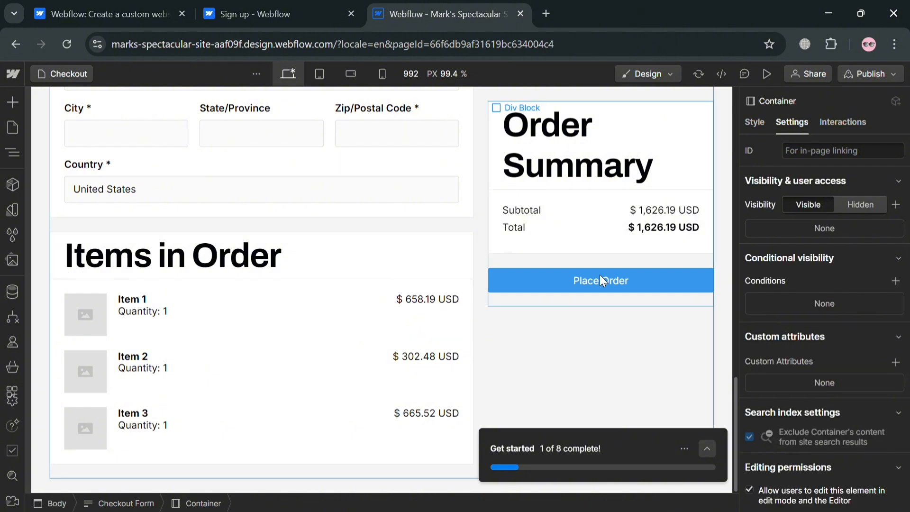
- Give the Billing Address header block a light beige background, #d8d7b6, and dismiss the tip about reusing the class
{"action": "scroll", "coordinate": [500, 350], "scroll_direction": "up", "scroll_amount": 3}
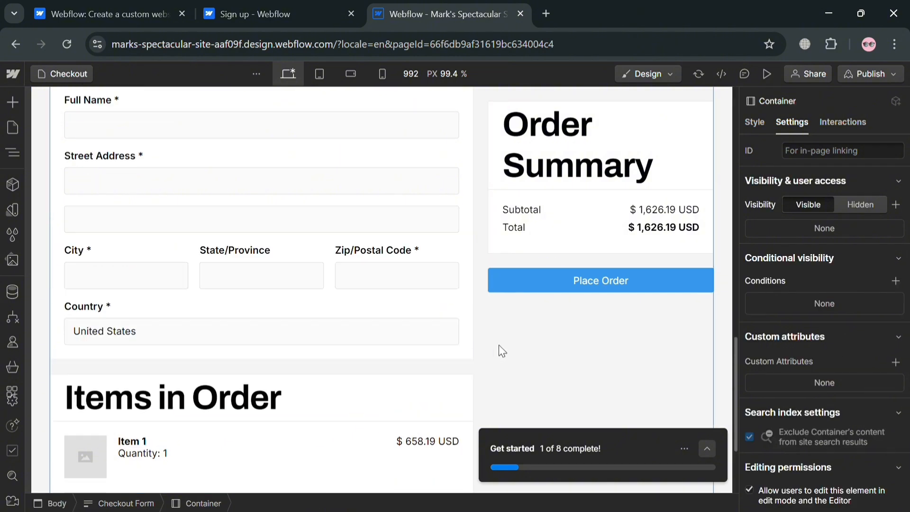
{"action": "scroll", "coordinate": [499, 350], "scroll_direction": "up", "scroll_amount": 4}
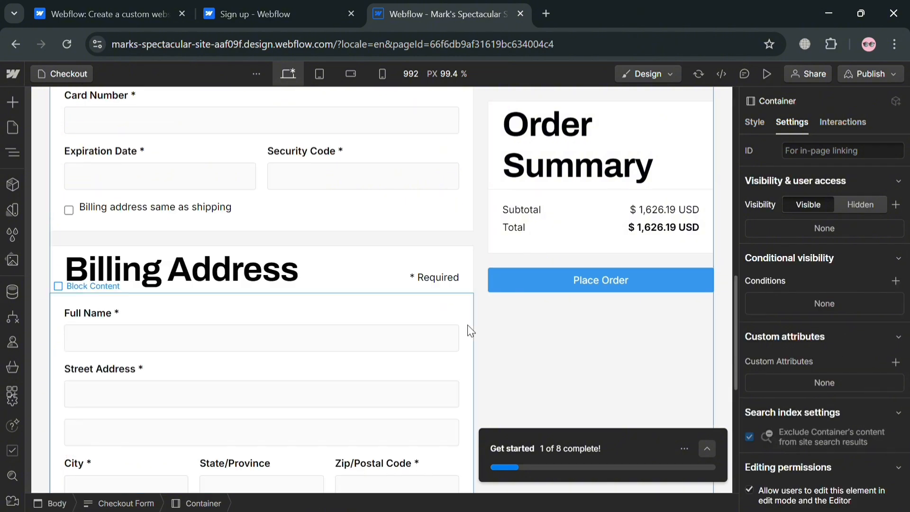
{"action": "left_click", "coordinate": [475, 266]}
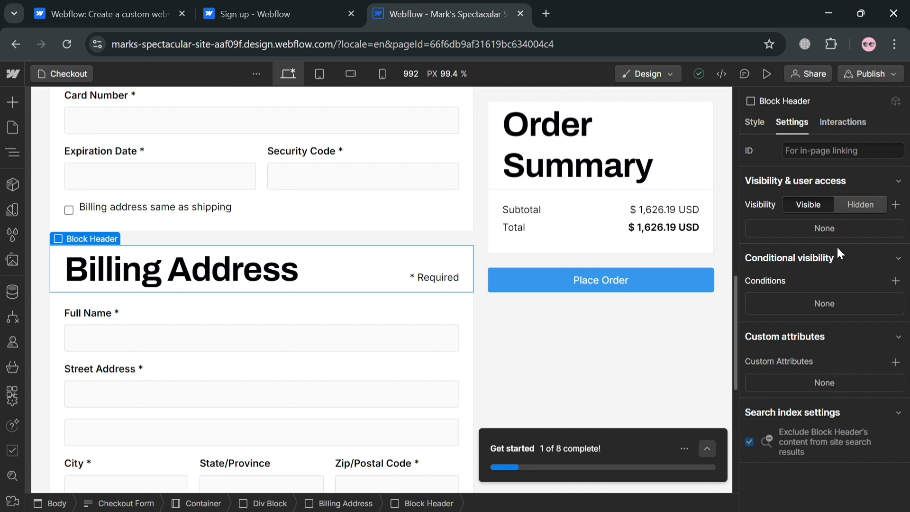
{"action": "left_click", "coordinate": [755, 122]}
{"action": "scroll", "coordinate": [832, 373], "scroll_direction": "down", "scroll_amount": 8}
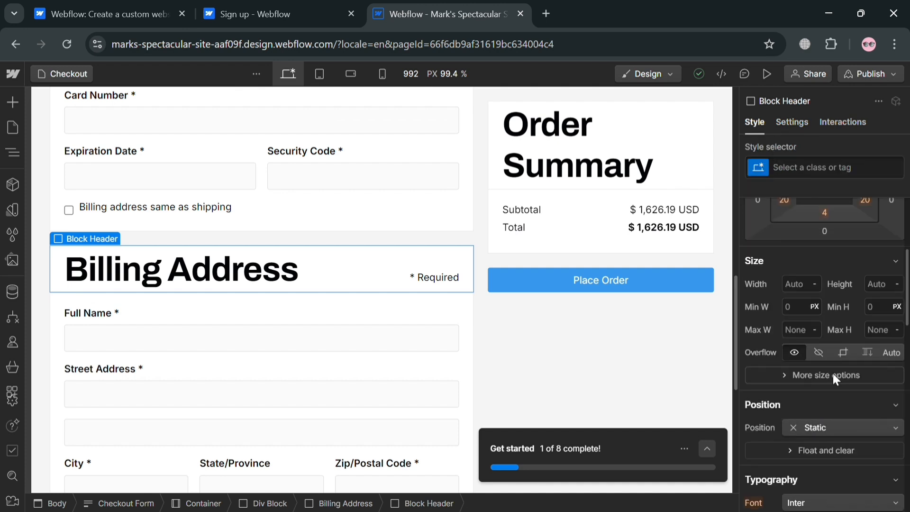
{"action": "scroll", "coordinate": [827, 374], "scroll_direction": "down", "scroll_amount": 3}
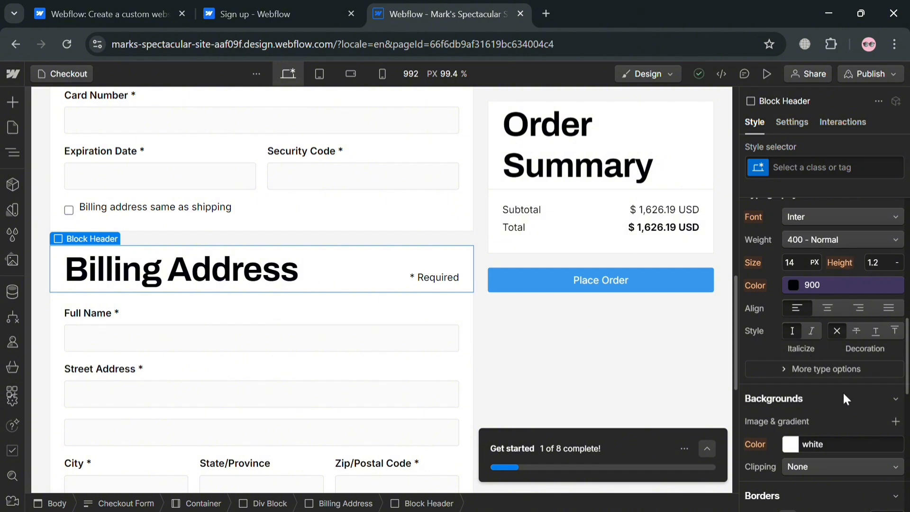
{"action": "scroll", "coordinate": [825, 434], "scroll_direction": "down", "scroll_amount": 3}
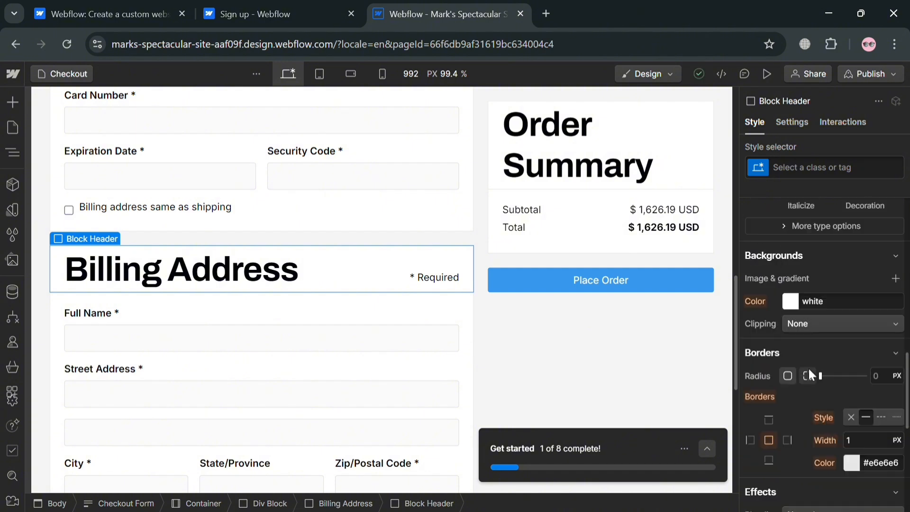
{"action": "left_click", "coordinate": [796, 305]}
{"action": "left_click", "coordinate": [856, 356]}
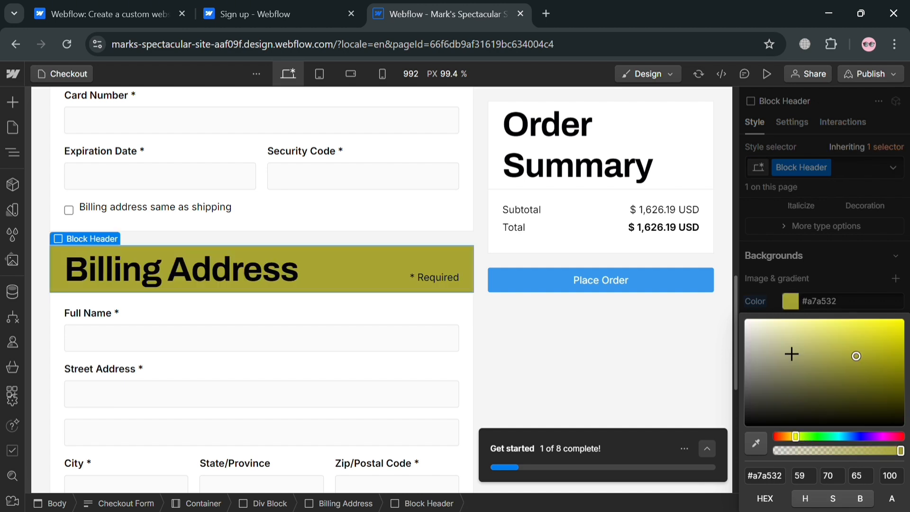
{"action": "left_click", "coordinate": [782, 342]}
{"action": "left_click", "coordinate": [769, 335]}
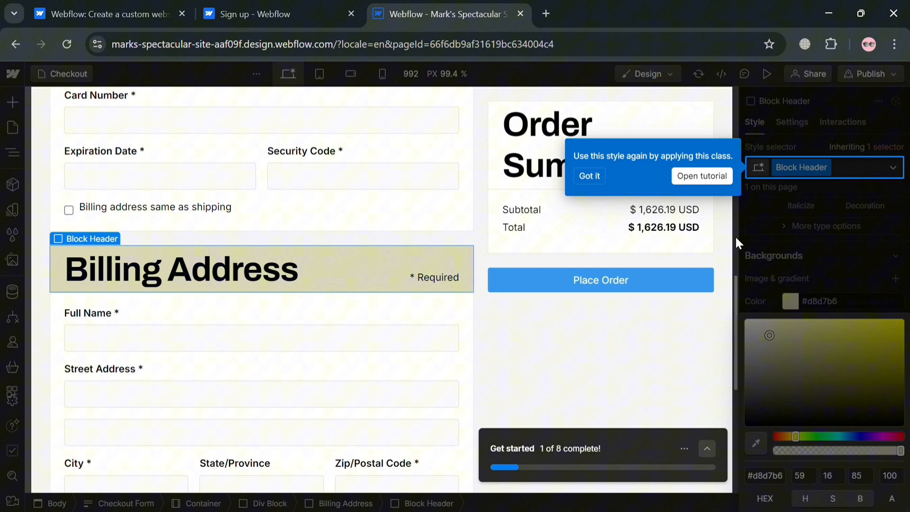
{"action": "left_click", "coordinate": [729, 169]}
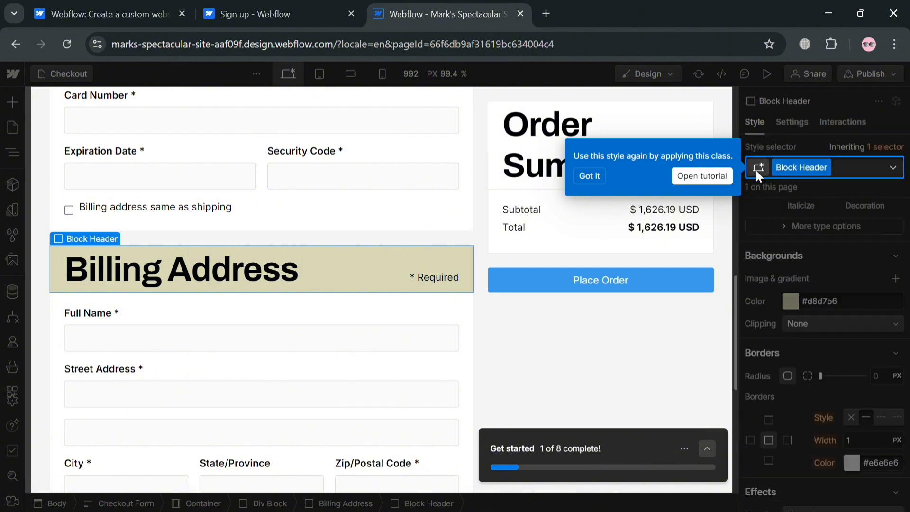
{"action": "left_click", "coordinate": [587, 181]}
- Shift the Billing Address header's background hue to light blue, #b6d2d8
{"action": "scroll", "coordinate": [800, 385], "scroll_direction": "down", "scroll_amount": 5}
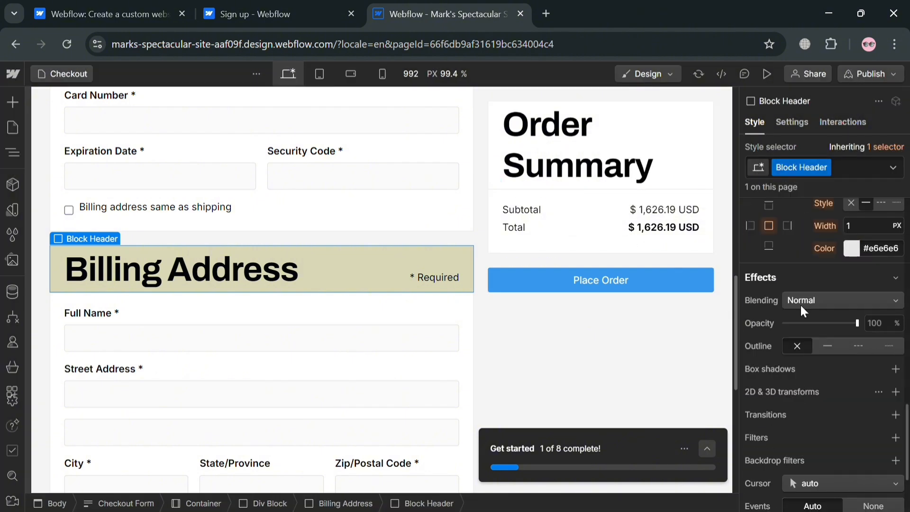
{"action": "scroll", "coordinate": [800, 303], "scroll_direction": "up", "scroll_amount": 3}
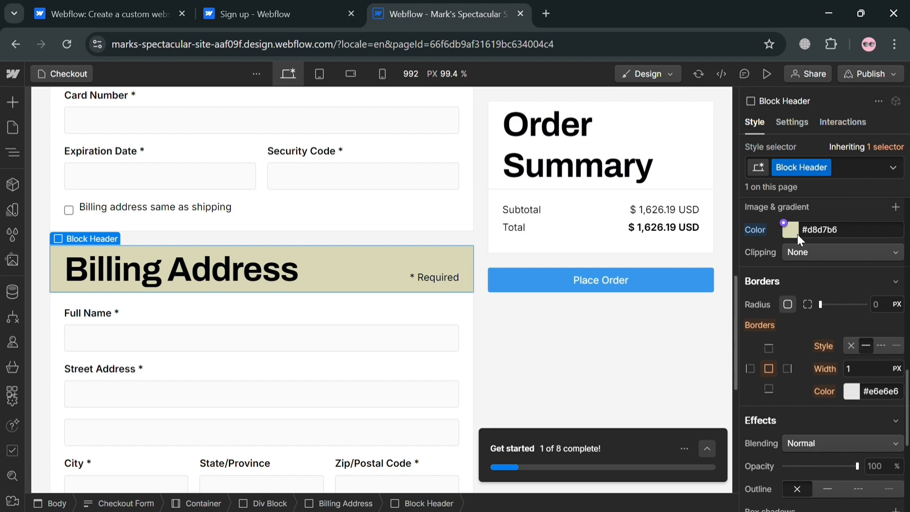
{"action": "left_click", "coordinate": [797, 235]}
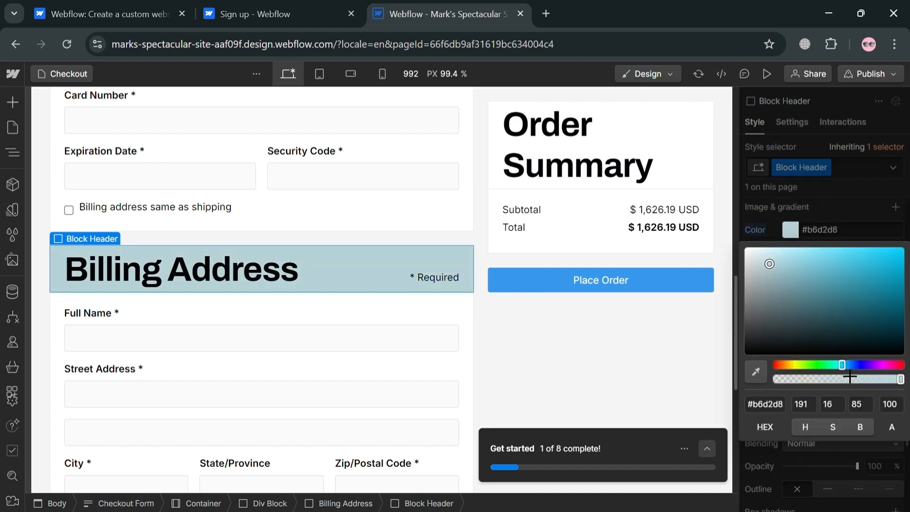
{"action": "left_click", "coordinate": [493, 346]}
- Set the background of the Payment Info header block on the checkout page to red, #c42528
{"action": "scroll", "coordinate": [437, 343], "scroll_direction": "up", "scroll_amount": 8}
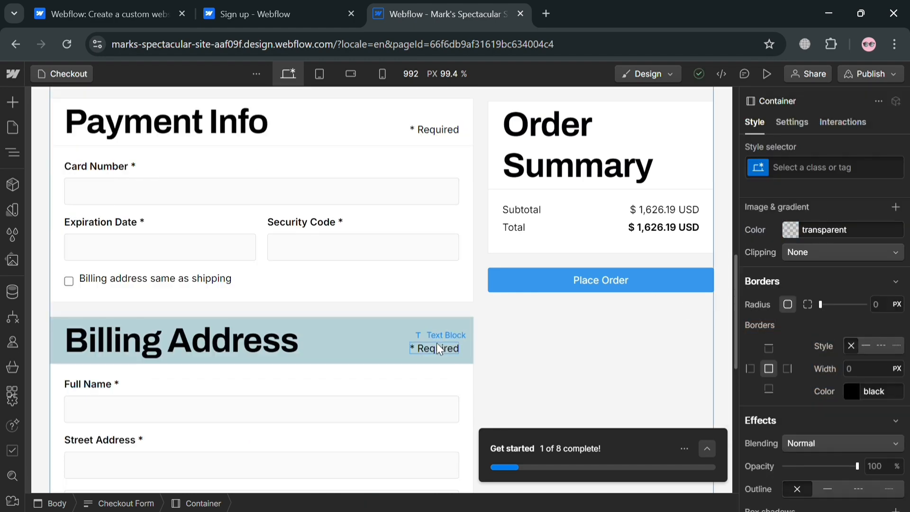
{"action": "left_click", "coordinate": [258, 407]}
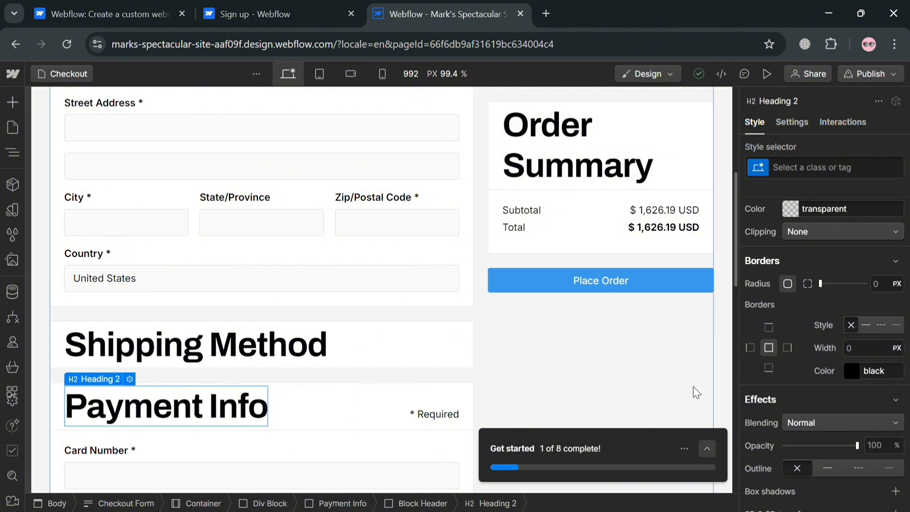
{"action": "left_click", "coordinate": [407, 400]}
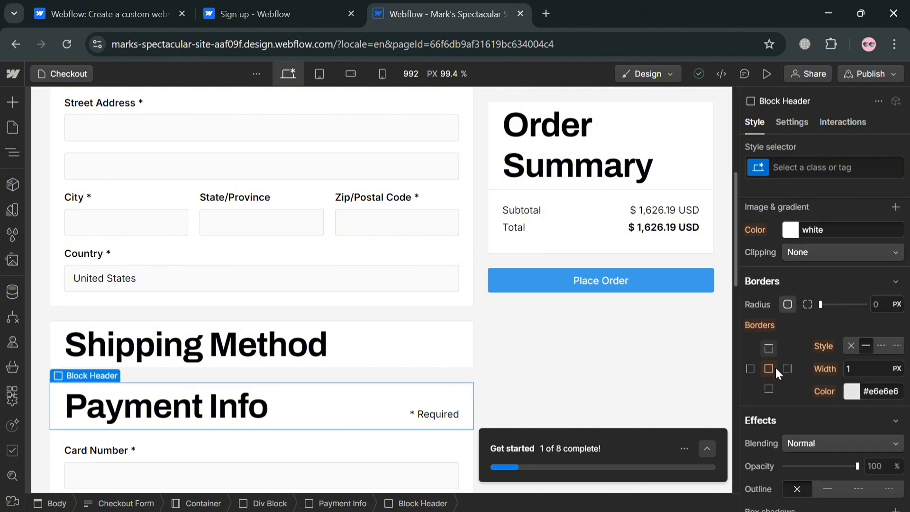
{"action": "scroll", "coordinate": [789, 419], "scroll_direction": "down", "scroll_amount": 5}
{"action": "scroll", "coordinate": [784, 407], "scroll_direction": "up", "scroll_amount": 3}
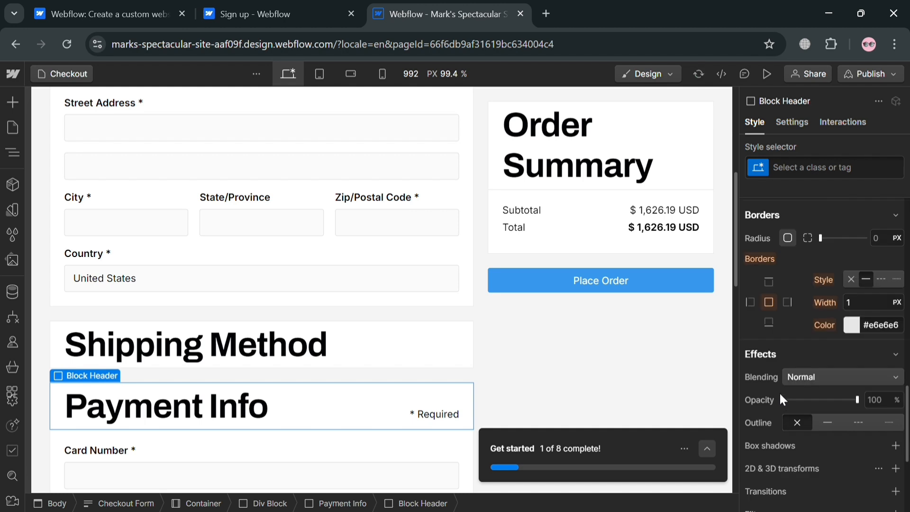
{"action": "scroll", "coordinate": [779, 466], "scroll_direction": "up", "scroll_amount": 10}
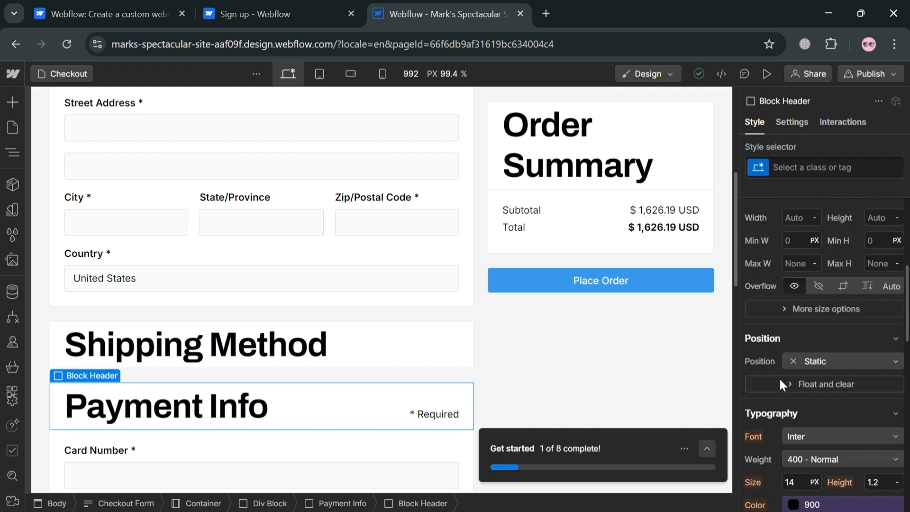
{"action": "scroll", "coordinate": [806, 479], "scroll_direction": "down", "scroll_amount": 3}
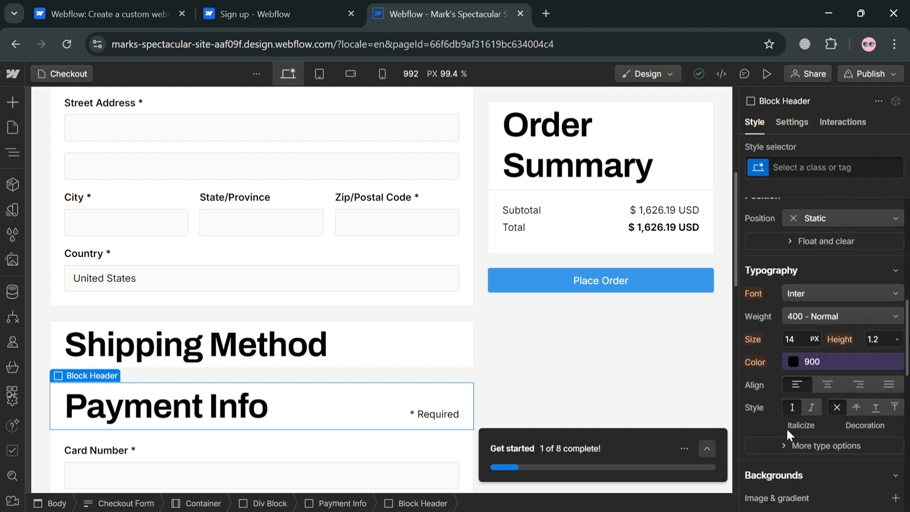
{"action": "scroll", "coordinate": [787, 429], "scroll_direction": "down", "scroll_amount": 2}
{"action": "left_click", "coordinate": [797, 459]}
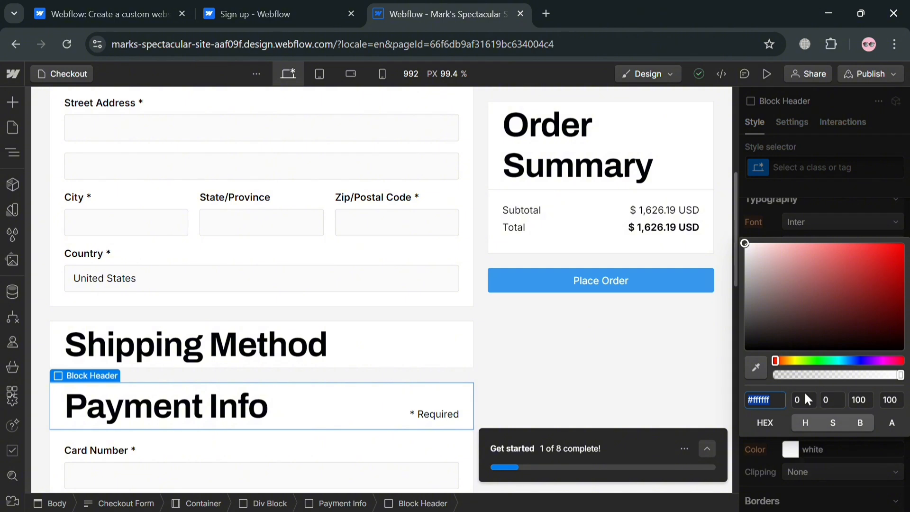
{"action": "left_click", "coordinate": [888, 361]}
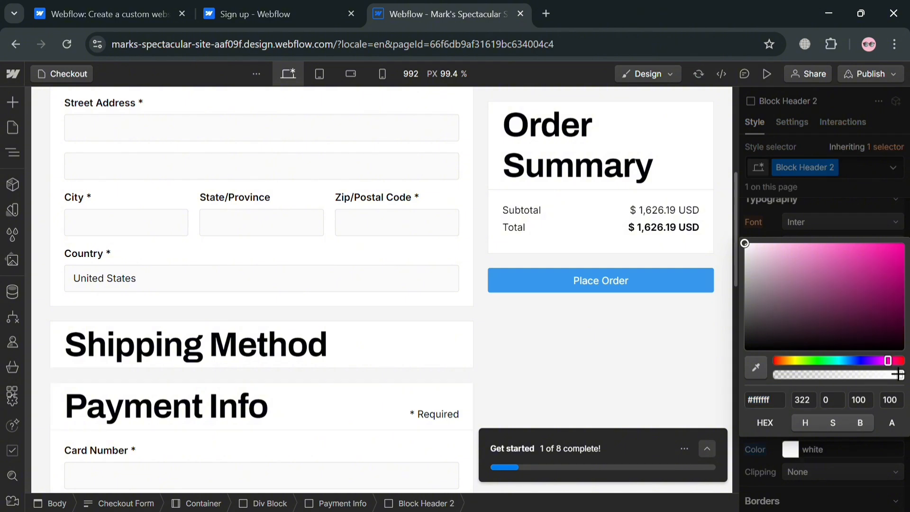
{"action": "left_click_drag", "start_coordinate": [892, 360], "coordinate": [900, 361]}
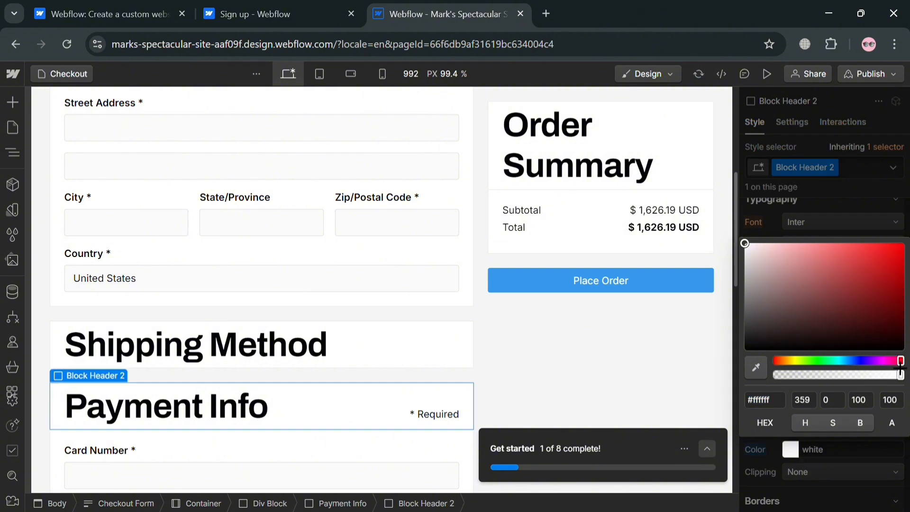
{"action": "left_click", "coordinate": [877, 316]}
{"action": "left_click", "coordinate": [874, 268]}
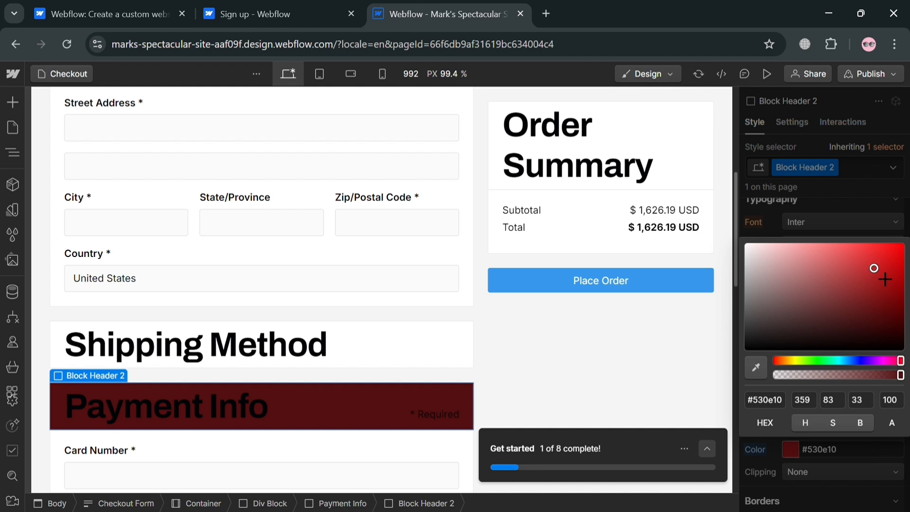
- Change the Payment Info header block's background colour to purple
{"action": "left_click", "coordinate": [872, 363]}
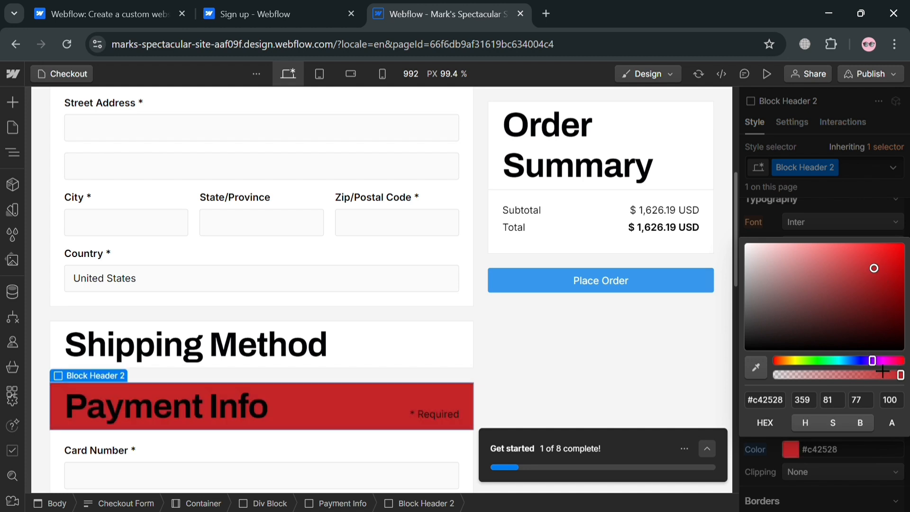
{"action": "left_click", "coordinate": [845, 255]}
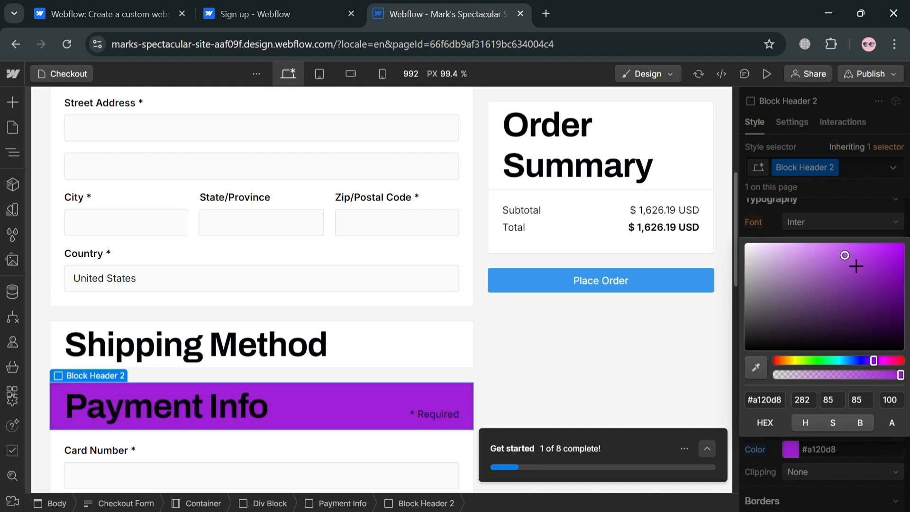
{"action": "left_click", "coordinate": [352, 345]}
- Examine the Shipping Method header's settings and interaction triggers, and review the header blocks down the checkout page
{"action": "scroll", "coordinate": [393, 390], "scroll_direction": "up", "scroll_amount": 5}
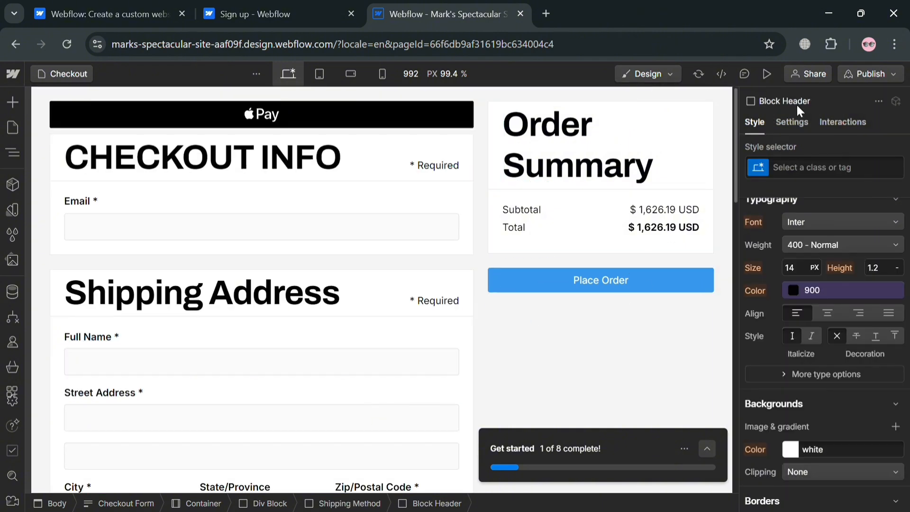
{"action": "left_click", "coordinate": [800, 120]}
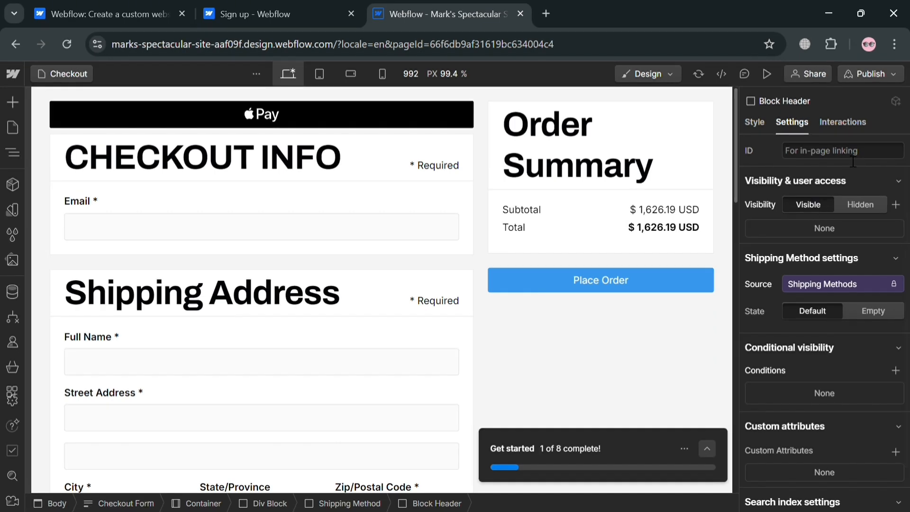
{"action": "left_click", "coordinate": [851, 125]}
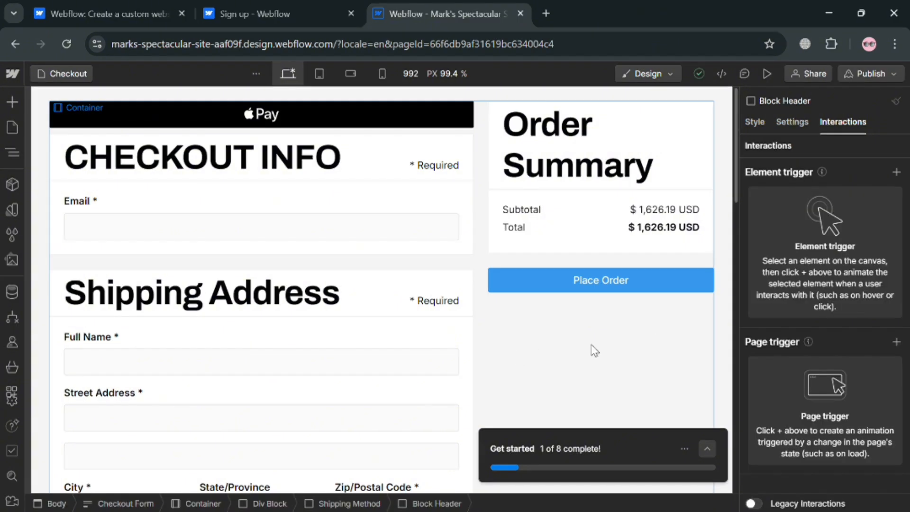
{"action": "scroll", "coordinate": [534, 414], "scroll_direction": "down", "scroll_amount": 12}
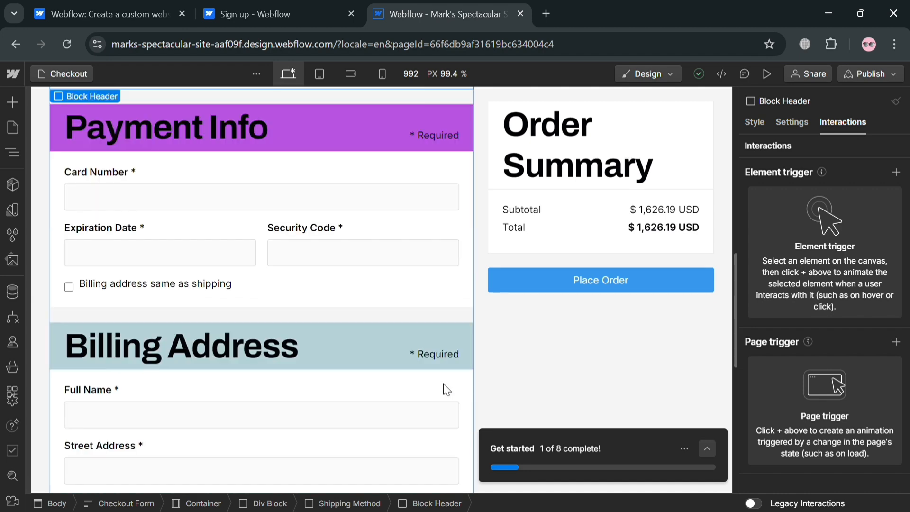
- Preview the checkout page's layout at the tablet, mobile landscape and mobile portrait breakpoints, down to the order summary
{"action": "scroll", "coordinate": [442, 383], "scroll_direction": "down", "scroll_amount": 2}
{"action": "scroll", "coordinate": [72, 135], "scroll_direction": "up", "scroll_amount": 2}
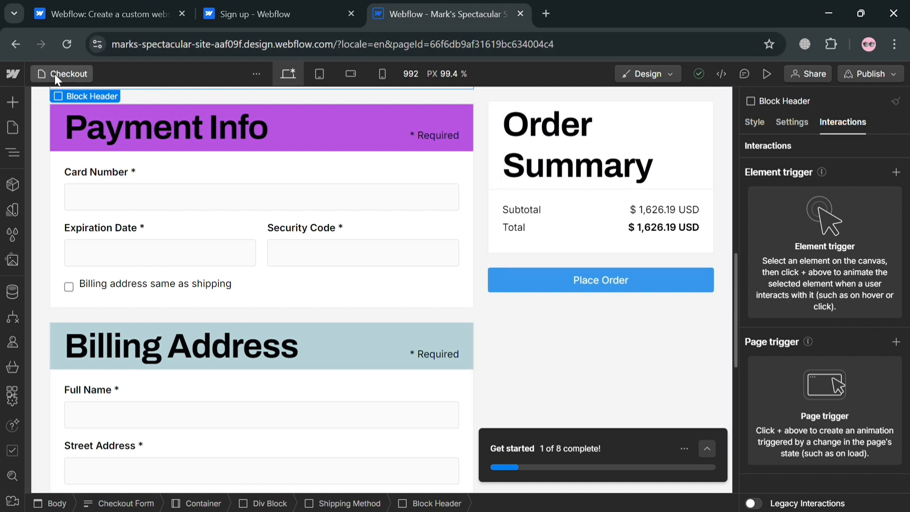
{"action": "scroll", "coordinate": [331, 230], "scroll_direction": "up", "scroll_amount": 15}
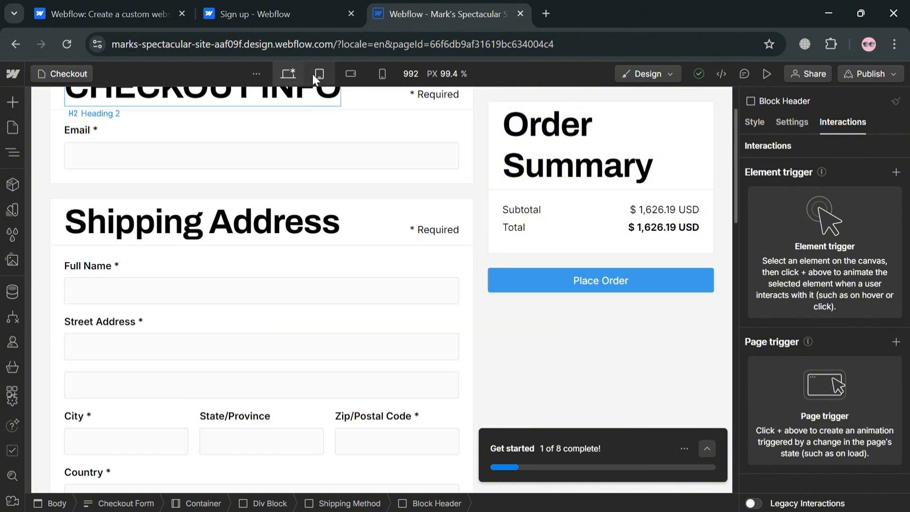
{"action": "left_click", "coordinate": [320, 71]}
{"action": "scroll", "coordinate": [322, 218], "scroll_direction": "up", "scroll_amount": 2}
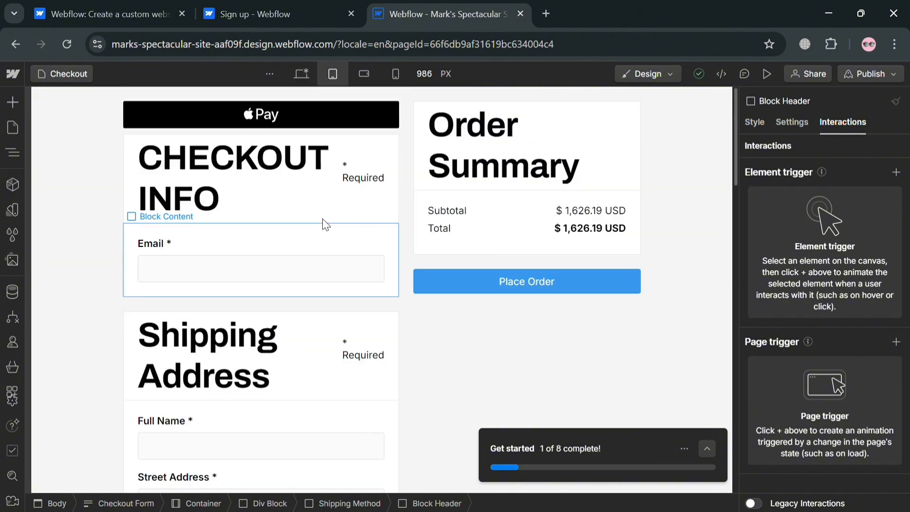
{"action": "left_click", "coordinate": [363, 75]}
{"action": "scroll", "coordinate": [388, 266], "scroll_direction": "down", "scroll_amount": 10}
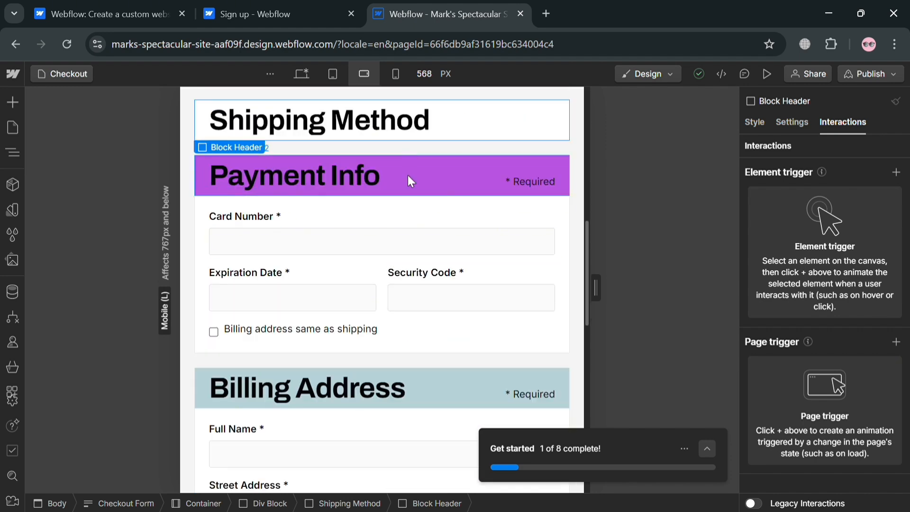
{"action": "scroll", "coordinate": [408, 174], "scroll_direction": "down", "scroll_amount": 10}
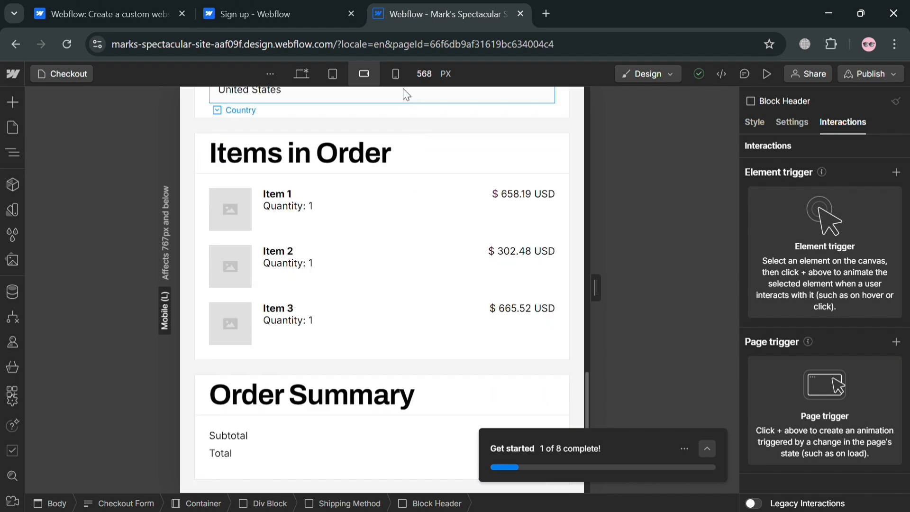
{"action": "left_click", "coordinate": [396, 74]}
{"action": "scroll", "coordinate": [394, 316], "scroll_direction": "down", "scroll_amount": 10}
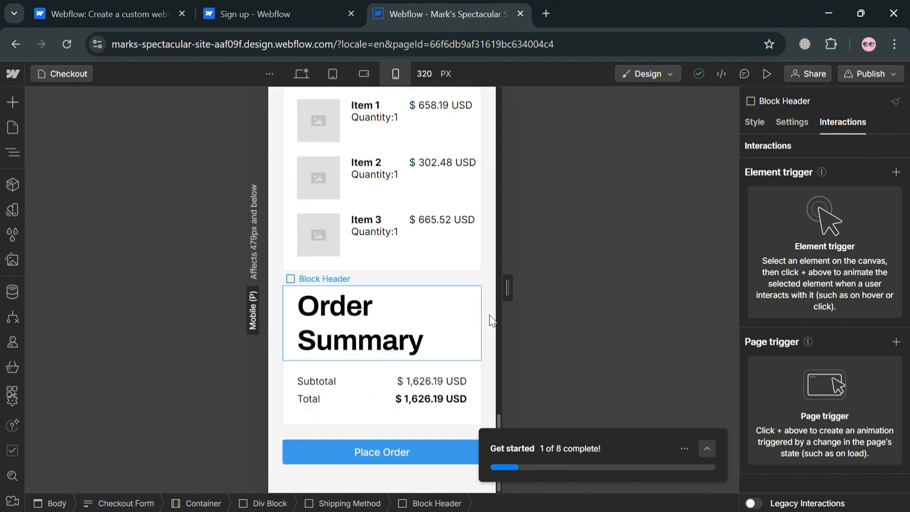
{"action": "scroll", "coordinate": [430, 408], "scroll_direction": "up", "scroll_amount": 1}
{"action": "scroll", "coordinate": [382, 446], "scroll_direction": "down", "scroll_amount": 1}
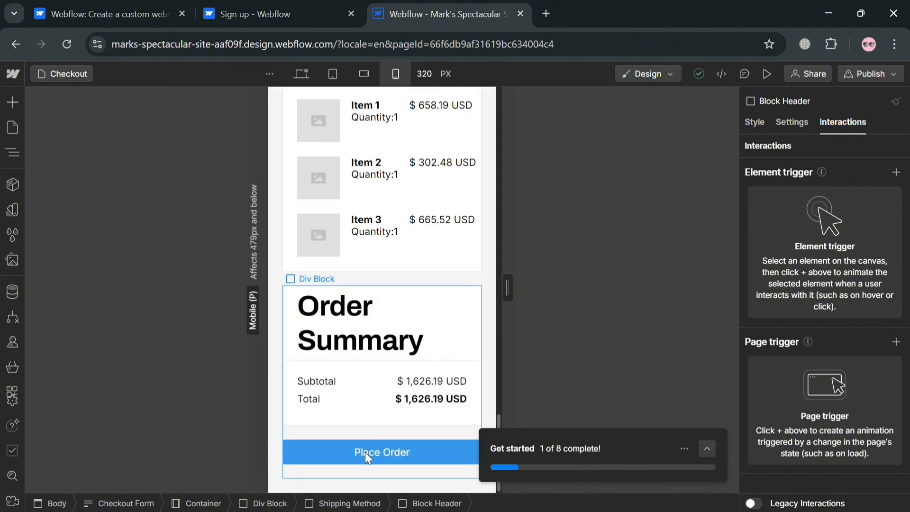
- Change the text of the Place Order submit button below the order summary to "ORDER NOW"
{"action": "left_click", "coordinate": [411, 457]}
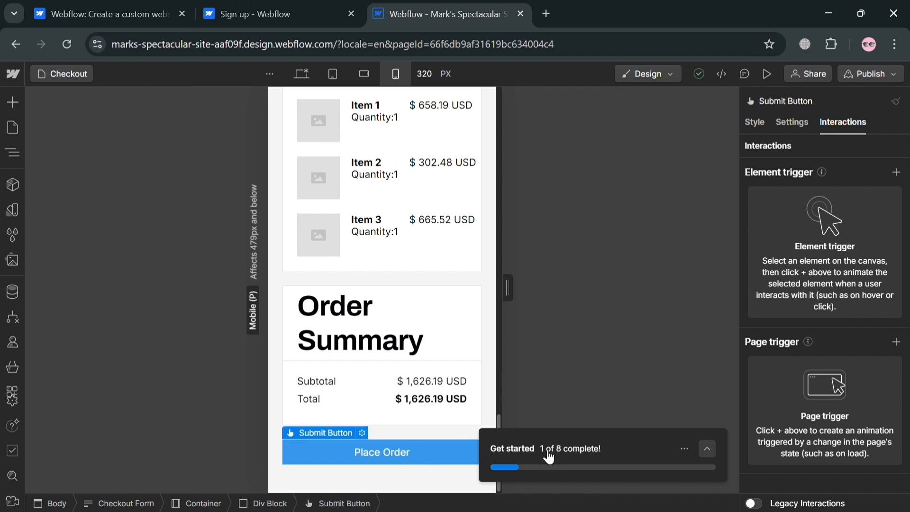
{"action": "left_click", "coordinate": [361, 434]}
{"action": "double_click", "coordinate": [388, 365]}
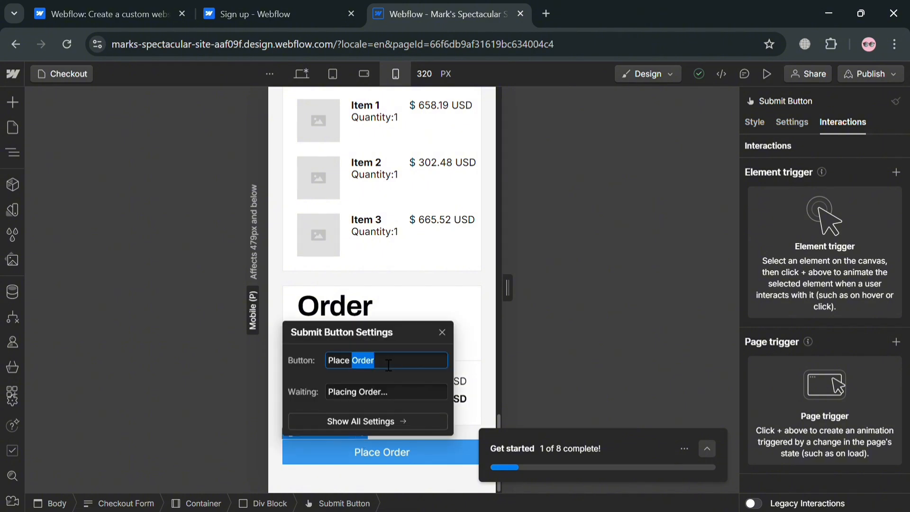
{"action": "left_click_drag", "start_coordinate": [389, 365], "coordinate": [337, 370]}
{"action": "type", "text": "O"}
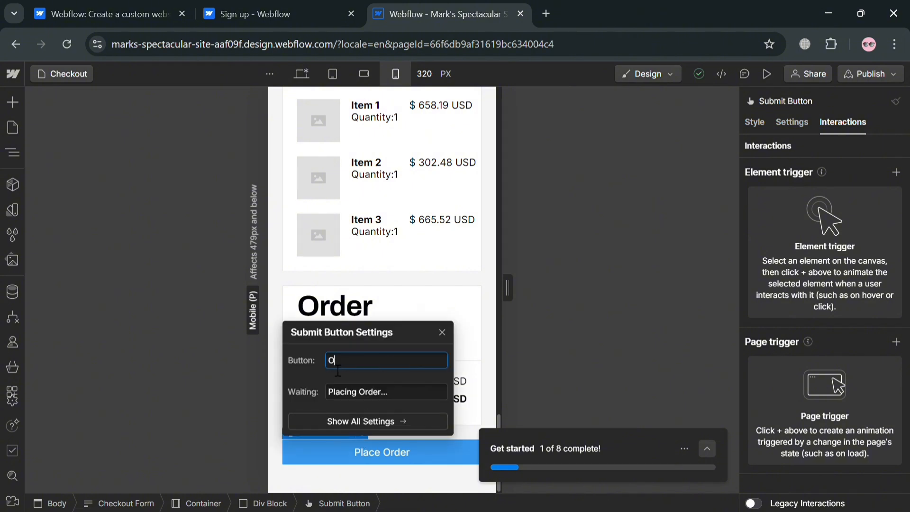
{"action": "type", "text": "RDER NOW"}
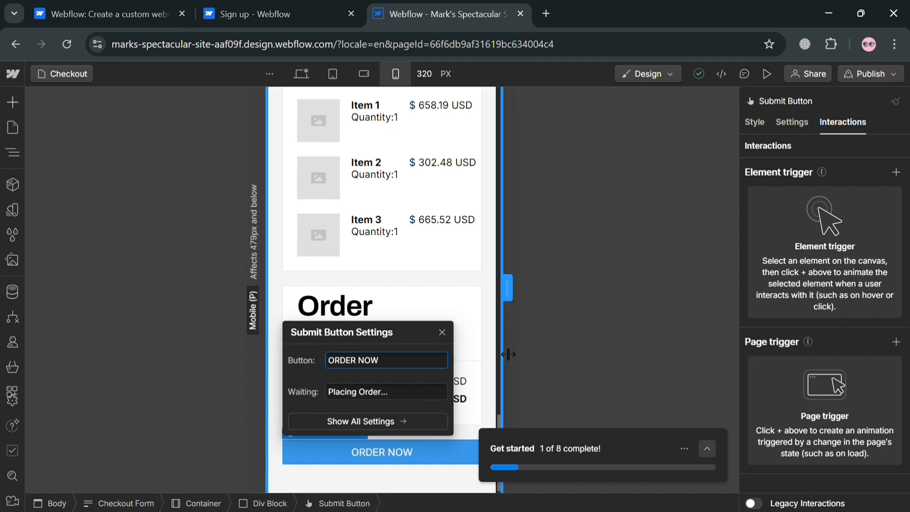
{"action": "left_click", "coordinate": [475, 360]}
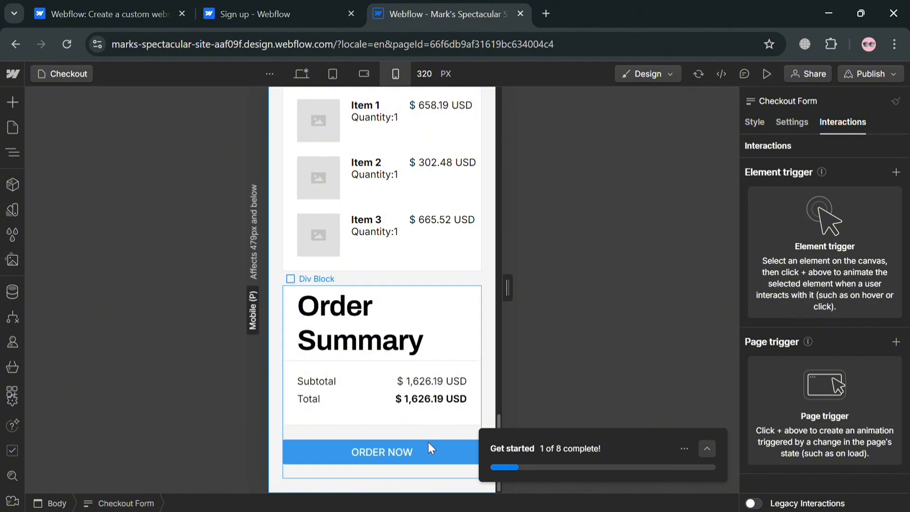
- Return to the desktop breakpoint and open the site's Home page to review its hero and job listing sections
{"action": "scroll", "coordinate": [427, 442], "scroll_direction": "up", "scroll_amount": 8}
{"action": "scroll", "coordinate": [410, 415], "scroll_direction": "up", "scroll_amount": 20}
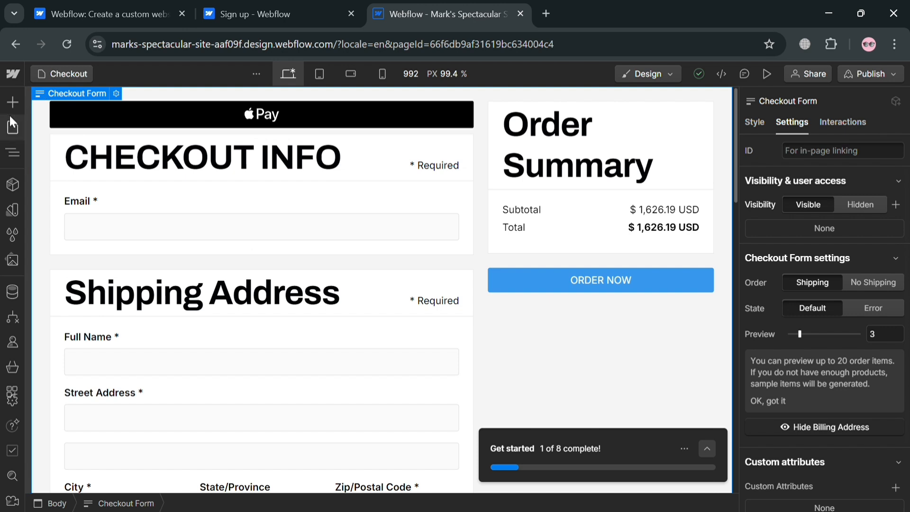
{"action": "left_click", "coordinate": [13, 128]}
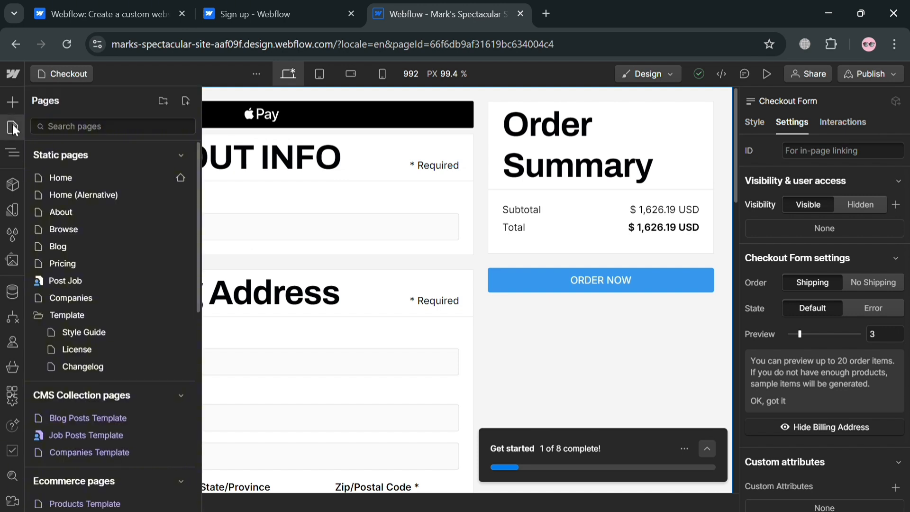
{"action": "left_click", "coordinate": [81, 175]}
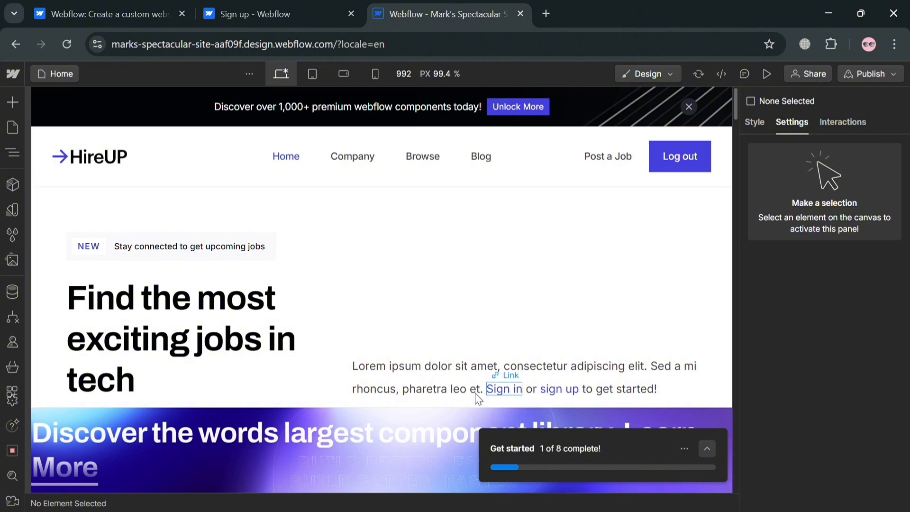
{"action": "scroll", "coordinate": [497, 284], "scroll_direction": "down", "scroll_amount": 15}
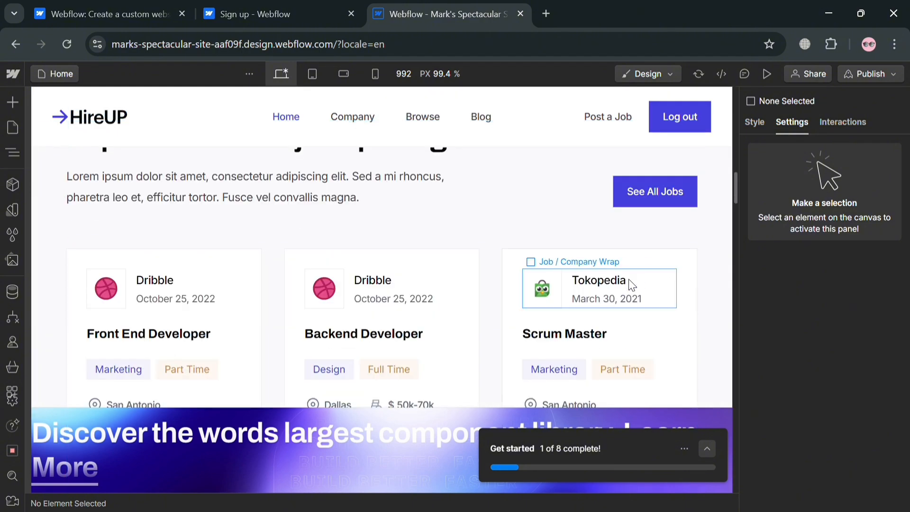
{"action": "scroll", "coordinate": [632, 285], "scroll_direction": "down", "scroll_amount": 2}
{"action": "scroll", "coordinate": [668, 250], "scroll_direction": "up", "scroll_amount": 10}
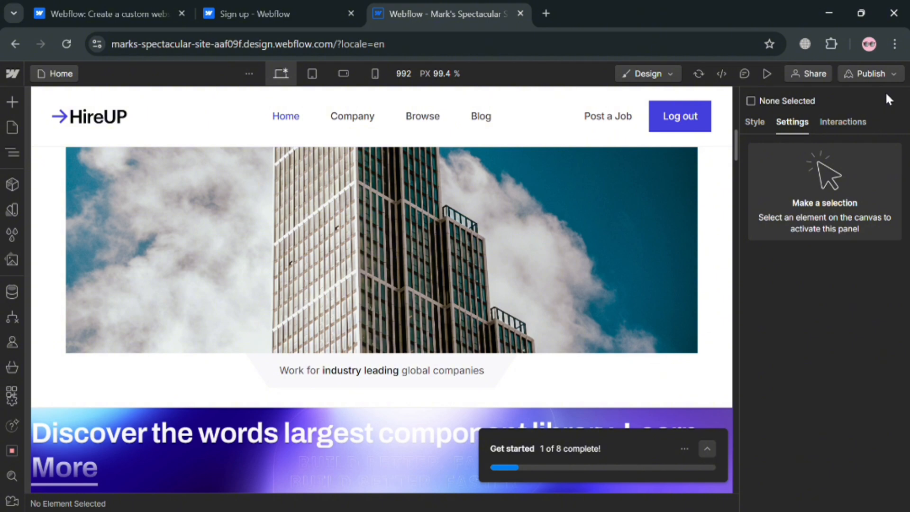
- Publish the site to its webflow.io staging domain and close the publishing options
{"action": "left_click", "coordinate": [892, 76]}
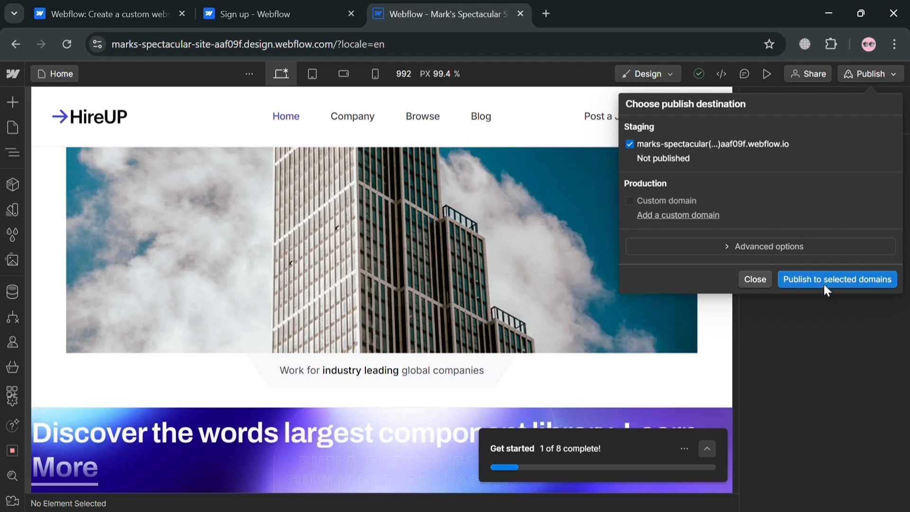
{"action": "left_click", "coordinate": [853, 280]}
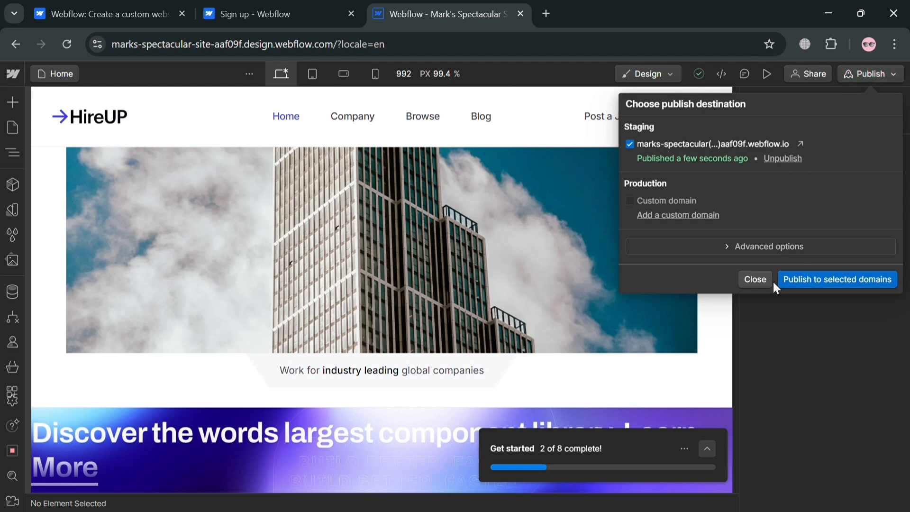
{"action": "left_click", "coordinate": [754, 279]}
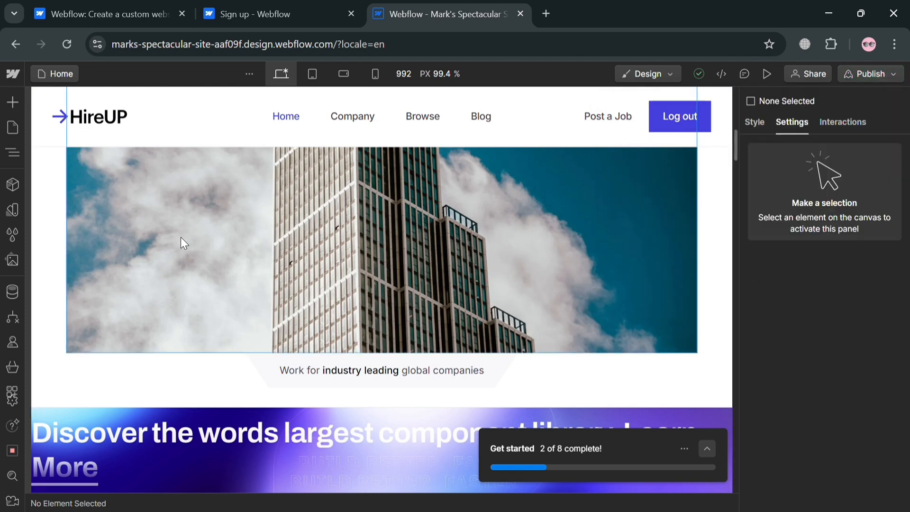